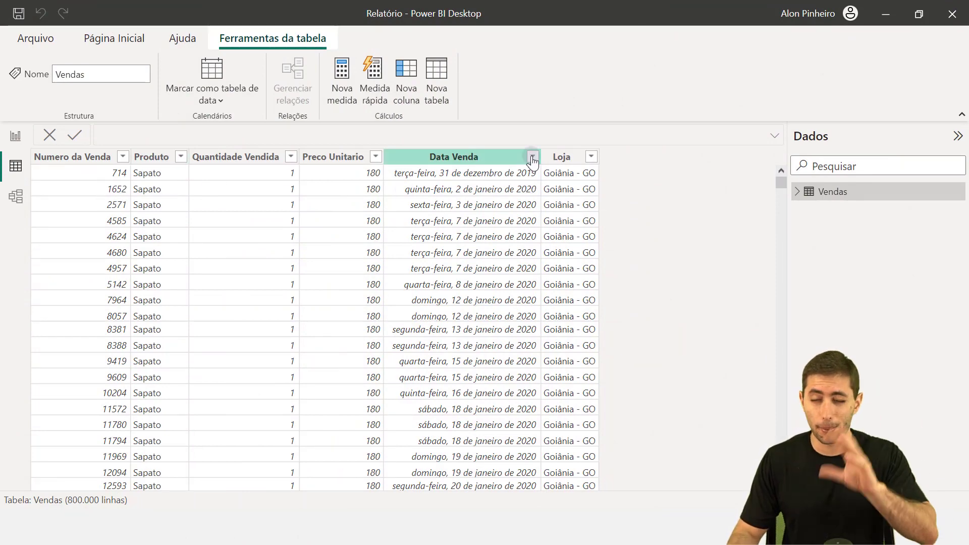
Sort the Vendas table by Data Venda in ascending order
left_click(486, 158)
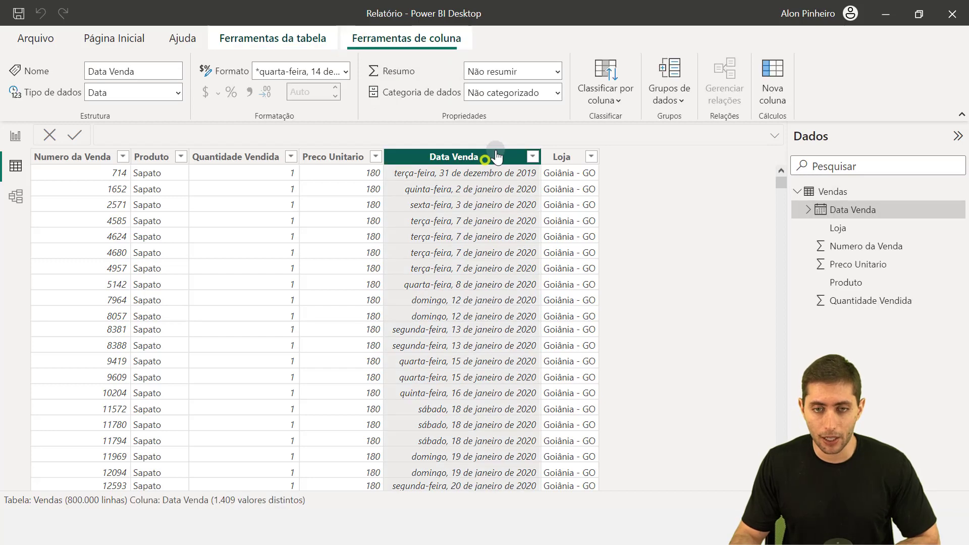
left_click(532, 157)
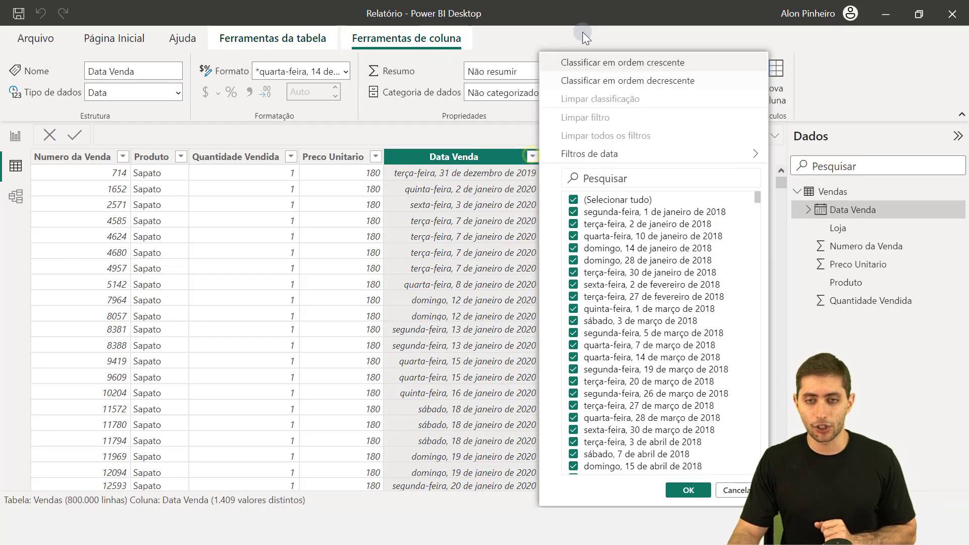
left_click(587, 65)
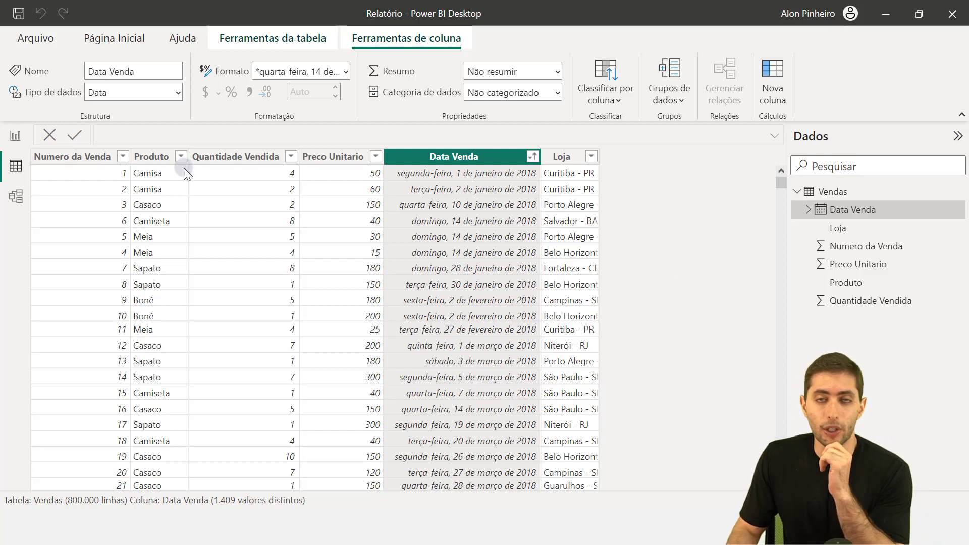
Examine the Quantidade Vendida and Preco Unitario columns, comparing their values in the first two sales rows
left_click(232, 160)
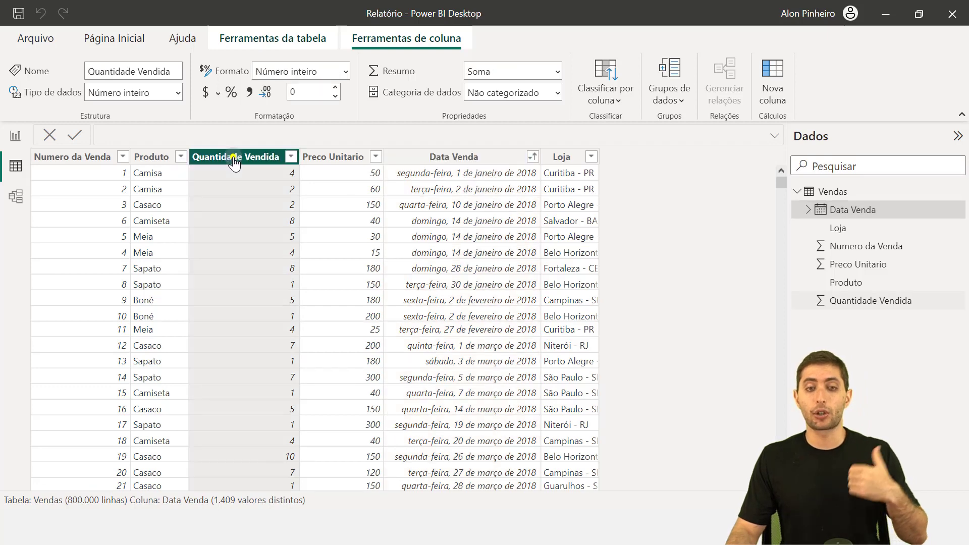
left_click(346, 161)
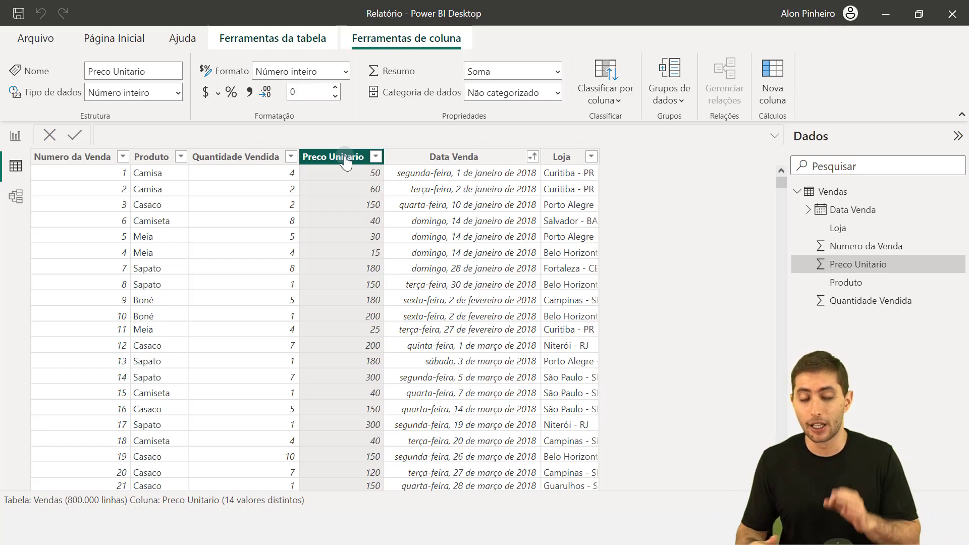
left_click(286, 173)
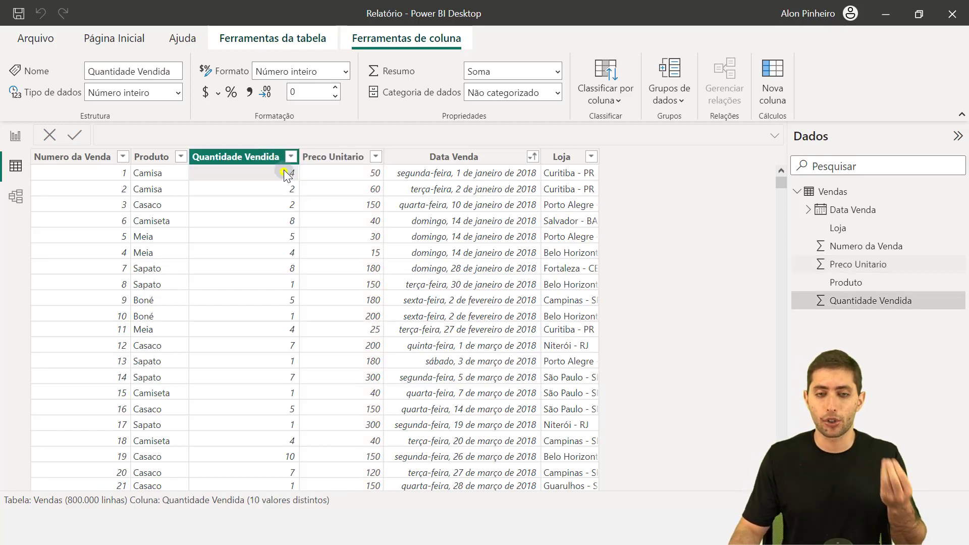
left_click(319, 171)
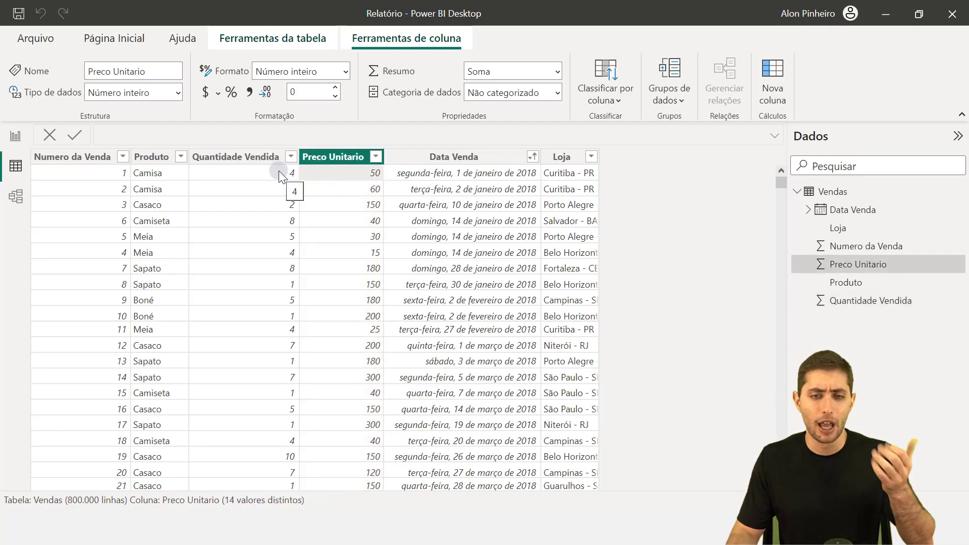
left_click(281, 172)
left_click(340, 172)
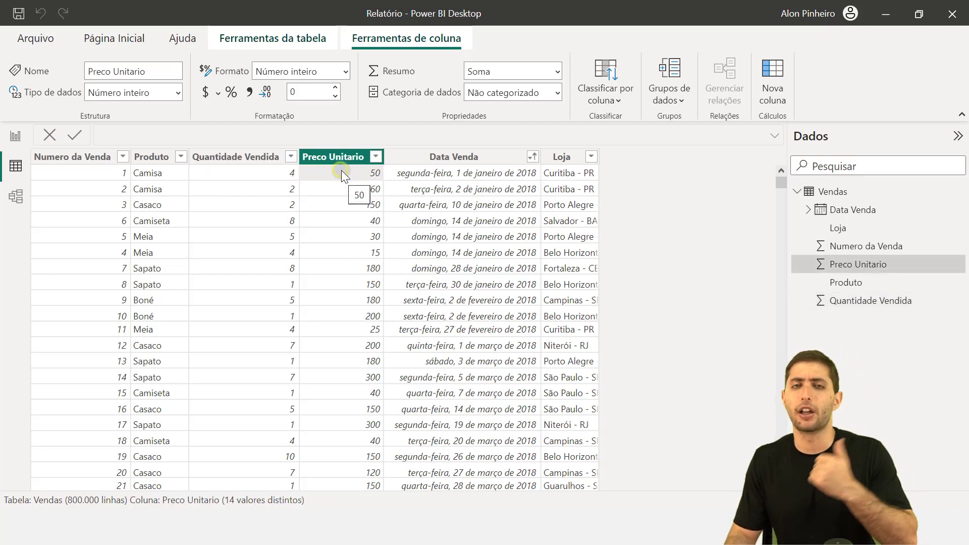
left_click(281, 190)
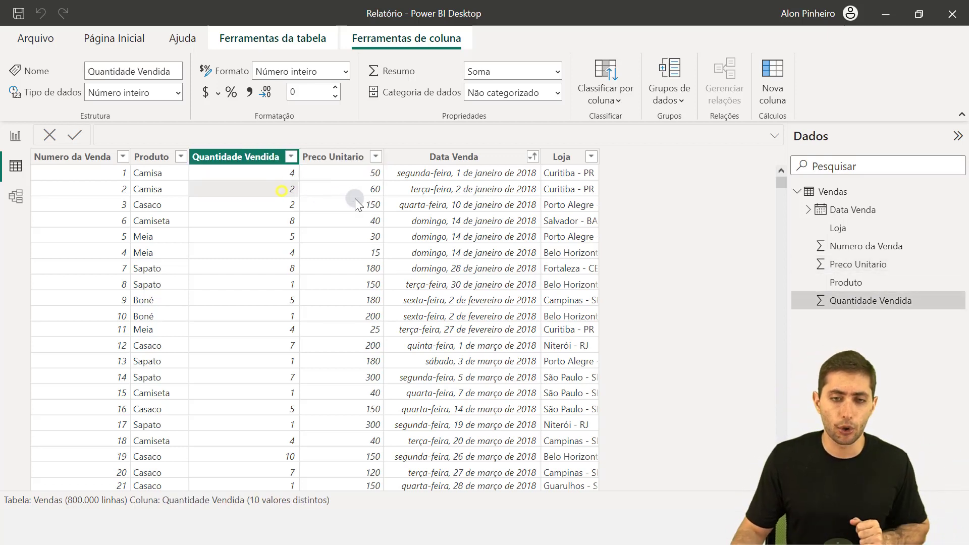
left_click(354, 188)
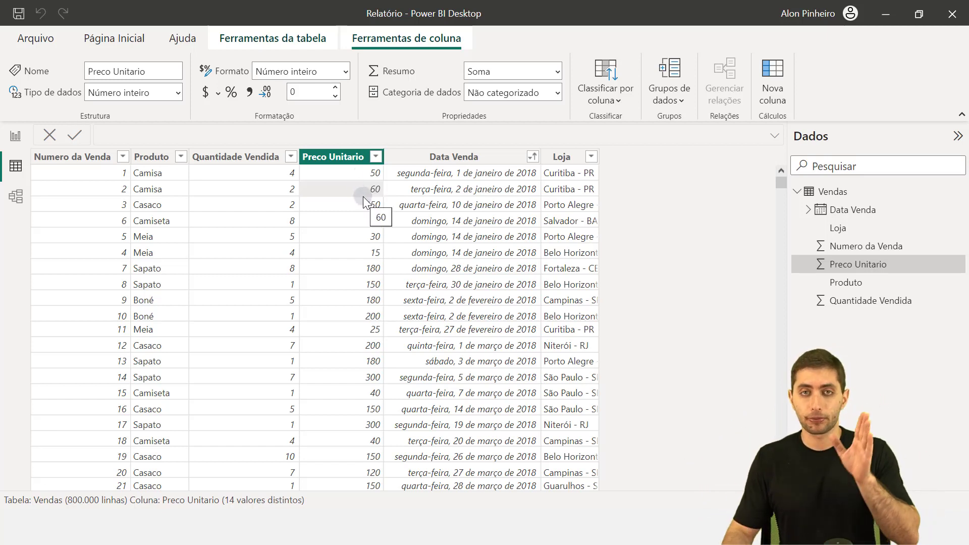
left_click(233, 157)
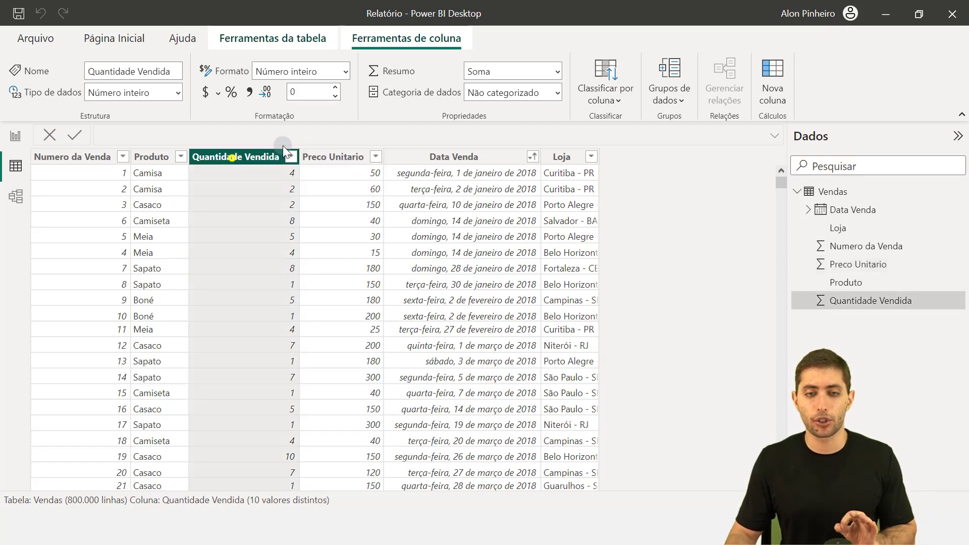
left_click(341, 158)
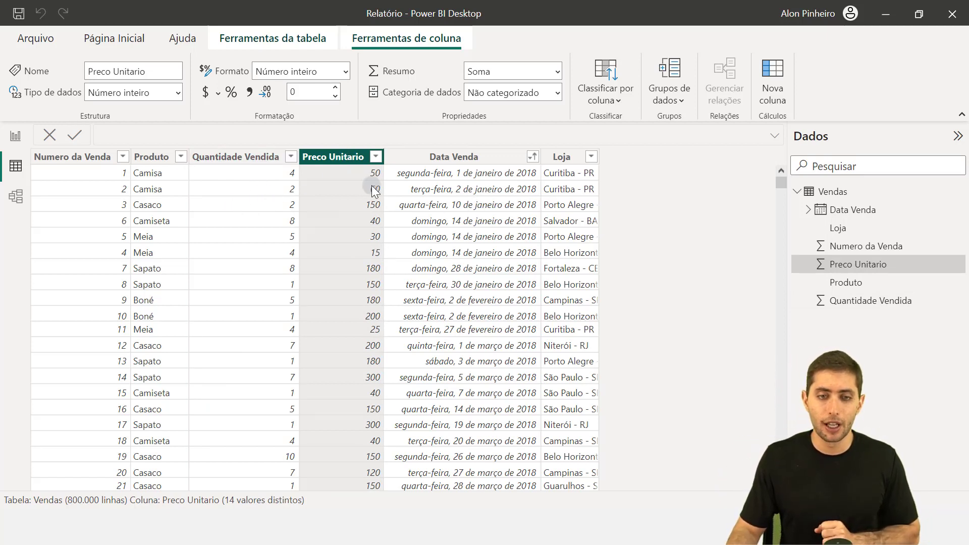
Add a calculated column to the Vendas table and name it "Faturamento na Venda"
left_click(462, 220)
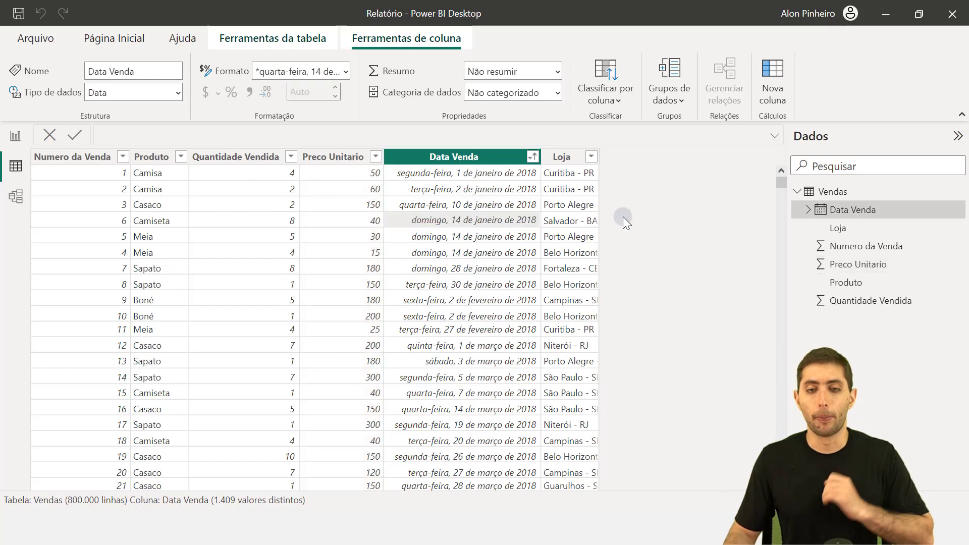
right_click(473, 224)
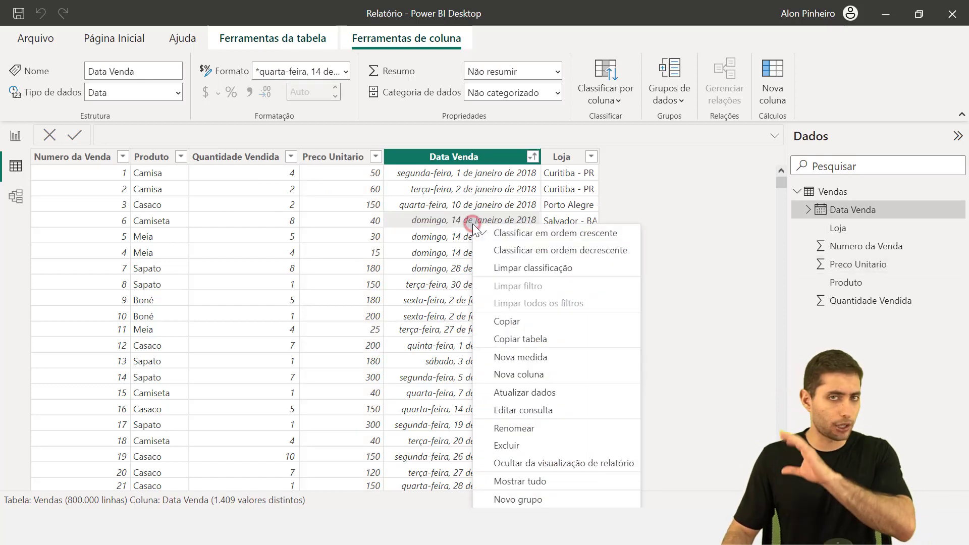
left_click(529, 376)
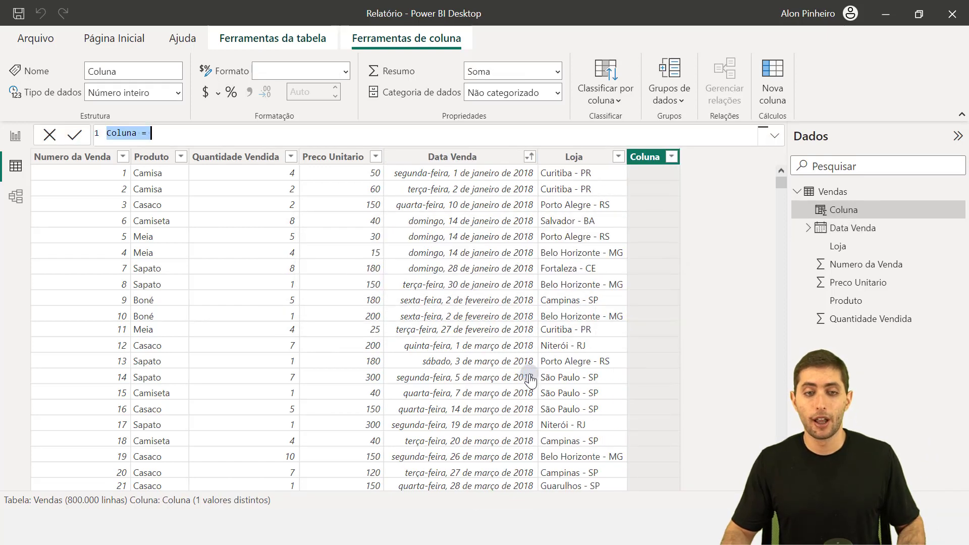
scroll(465, 137, "up", 10)
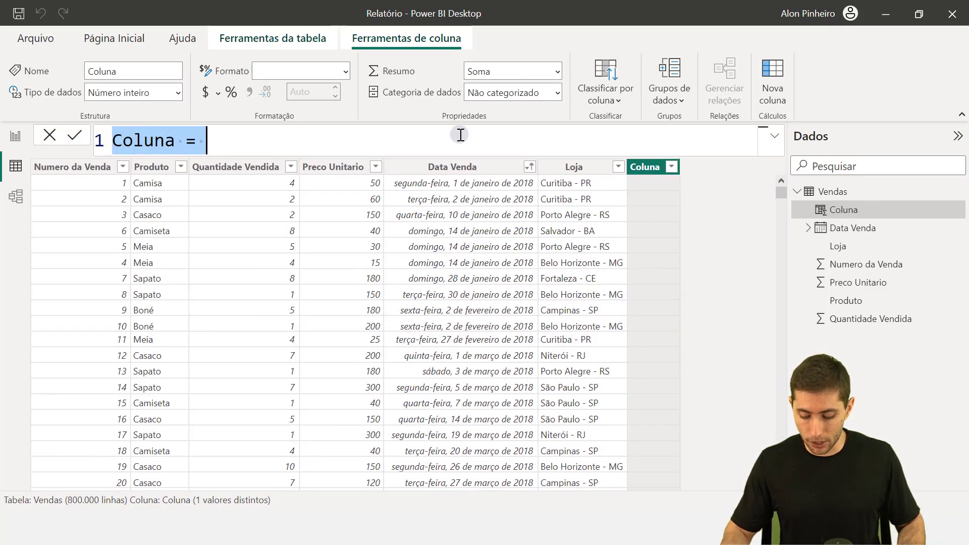
key("Home")
key("ctrl+shift+Right")
type("Faturamento")
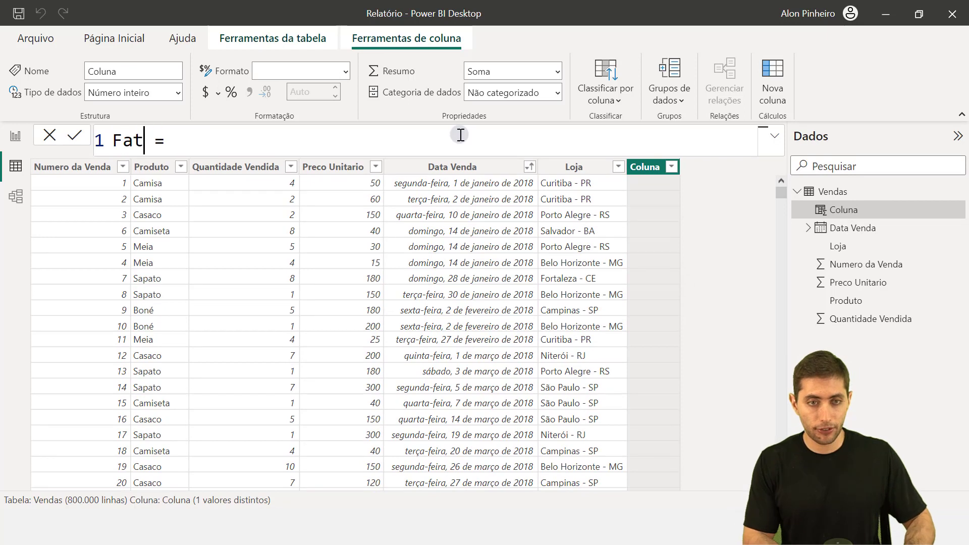
type(" na Venda")
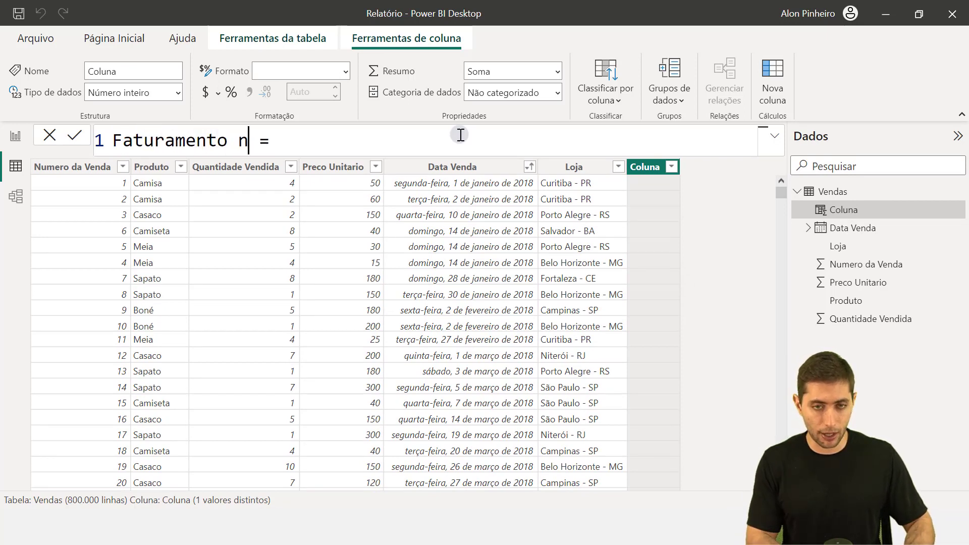
Define the Faturamento na Venda column as Vendas[Quantidade Vendida]*Vendas[Preco Unitario]
key("End")
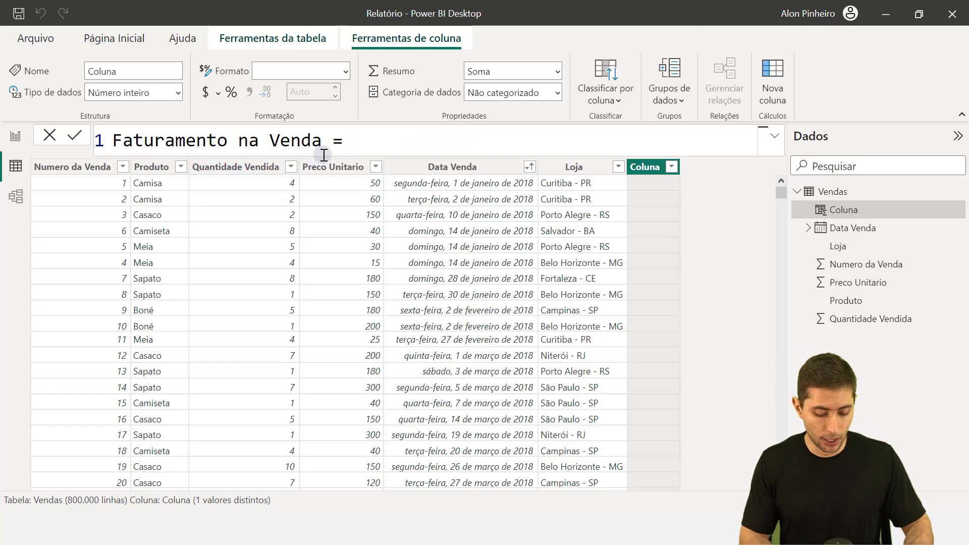
type("quantidade")
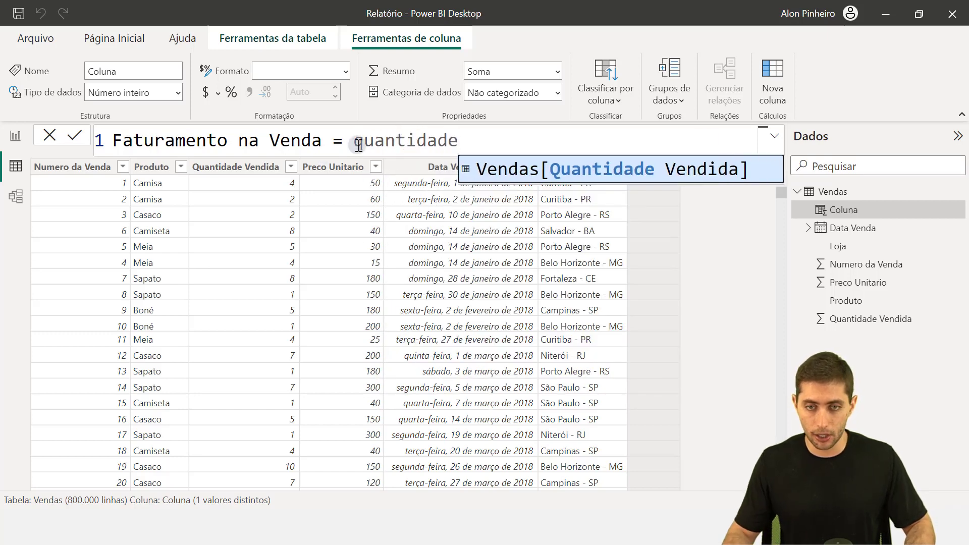
left_click(645, 173)
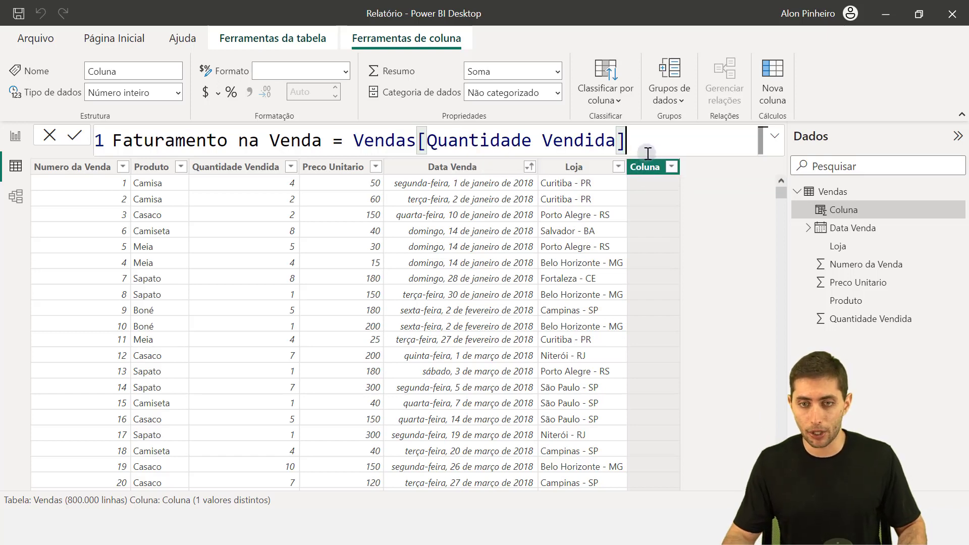
type("*")
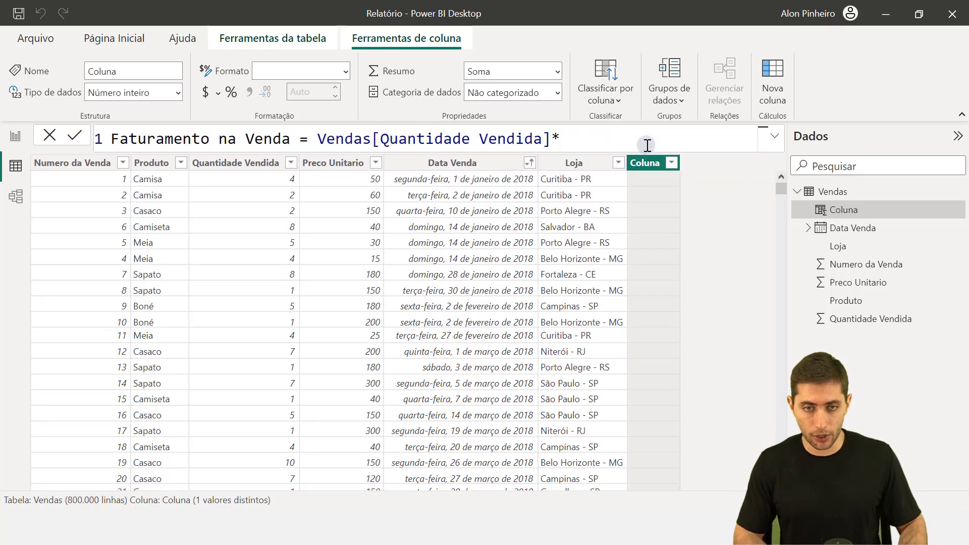
type("preco")
key("Tab")
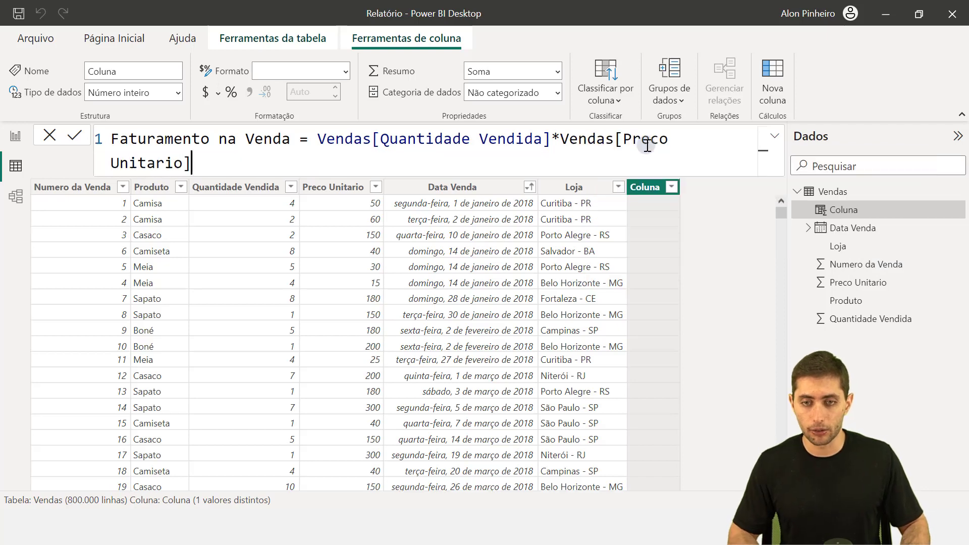
key("Return")
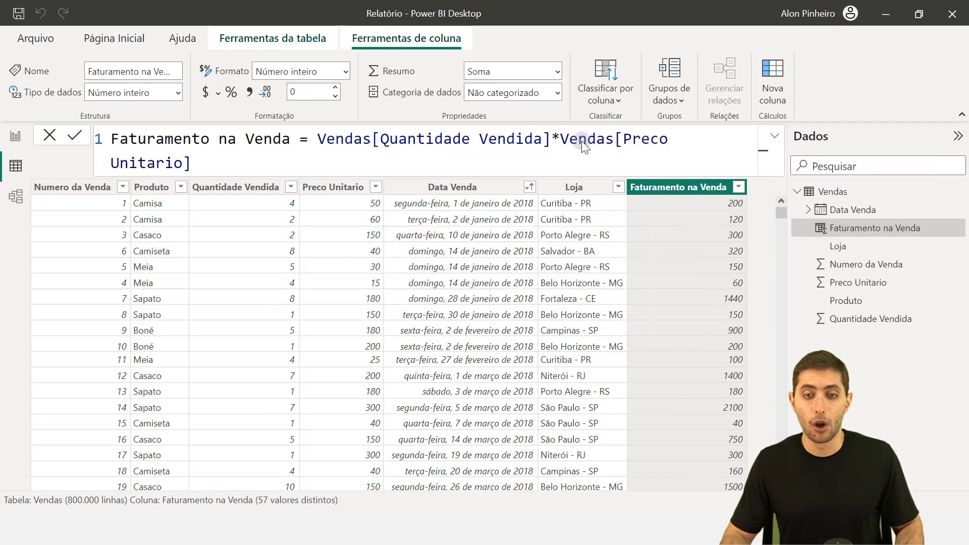
Check the Faturamento na Venda formula and its values against the quantity and unit price in the first three rows
left_click_drag(285, 136, 683, 132)
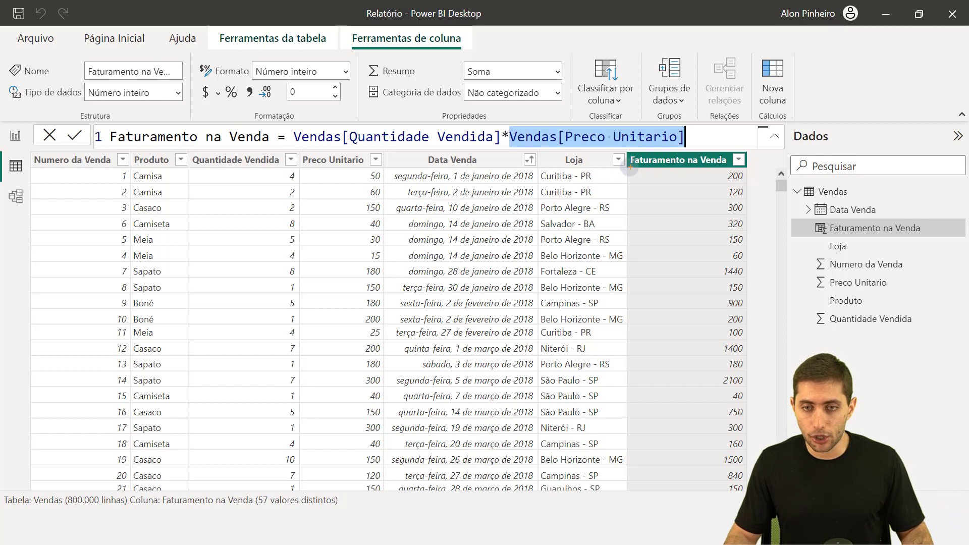
mouse_move(627, 167)
left_mouse_down()
mouse_move(718, 290)
mouse_move(752, 494)
left_mouse_up()
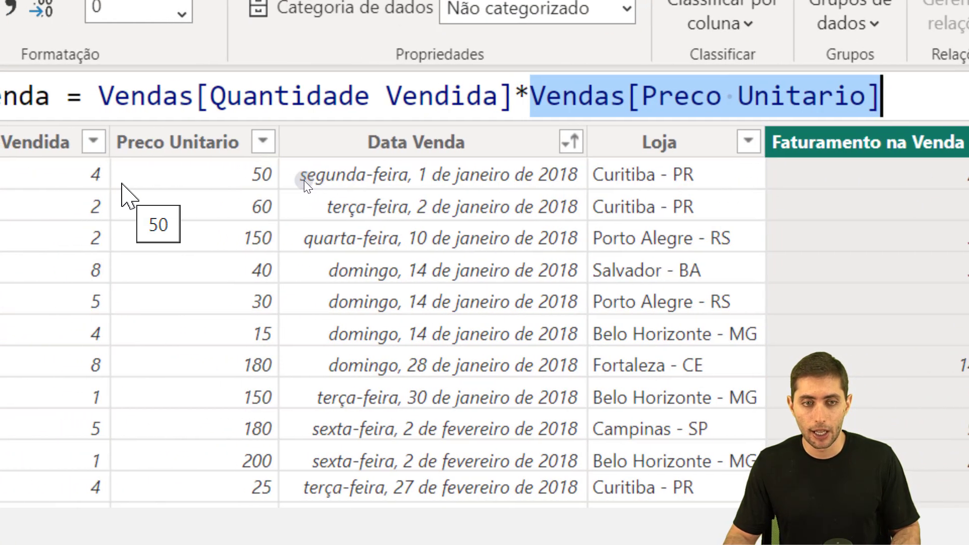
left_click(76, 177)
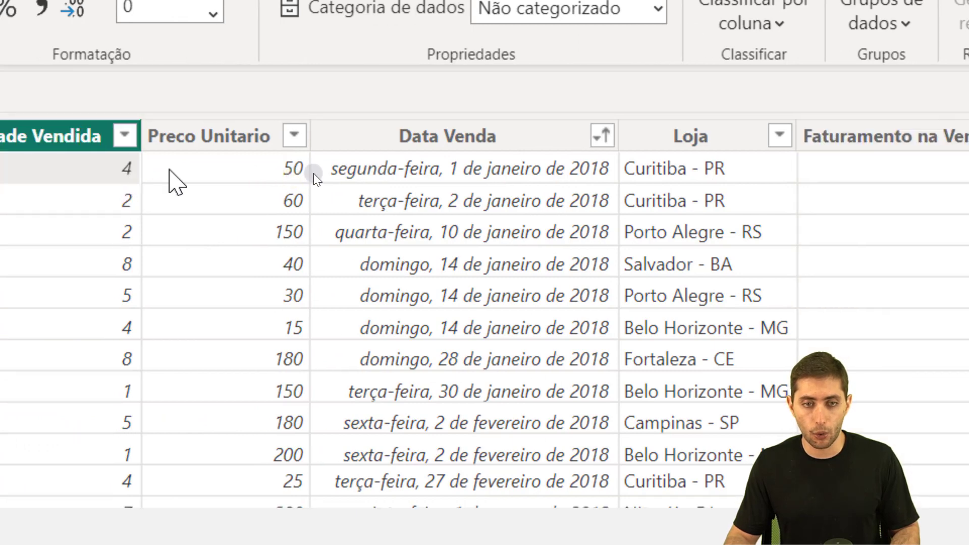
left_click(263, 173)
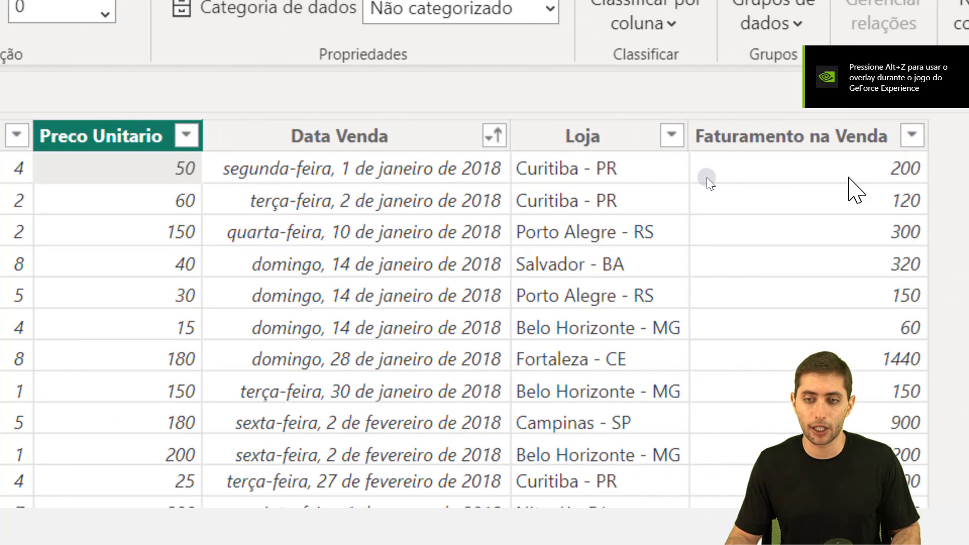
left_click(814, 173)
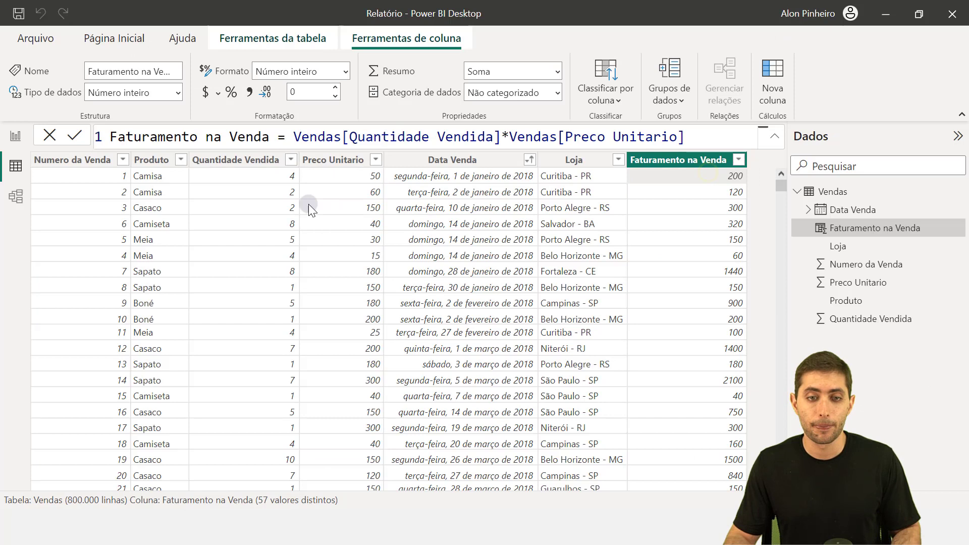
left_click(280, 188)
left_click(347, 186)
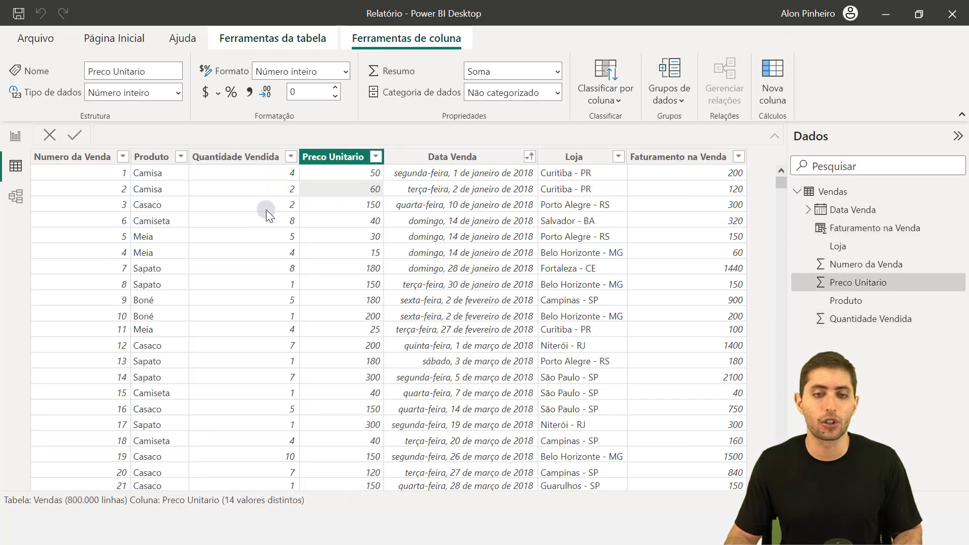
left_click(265, 208)
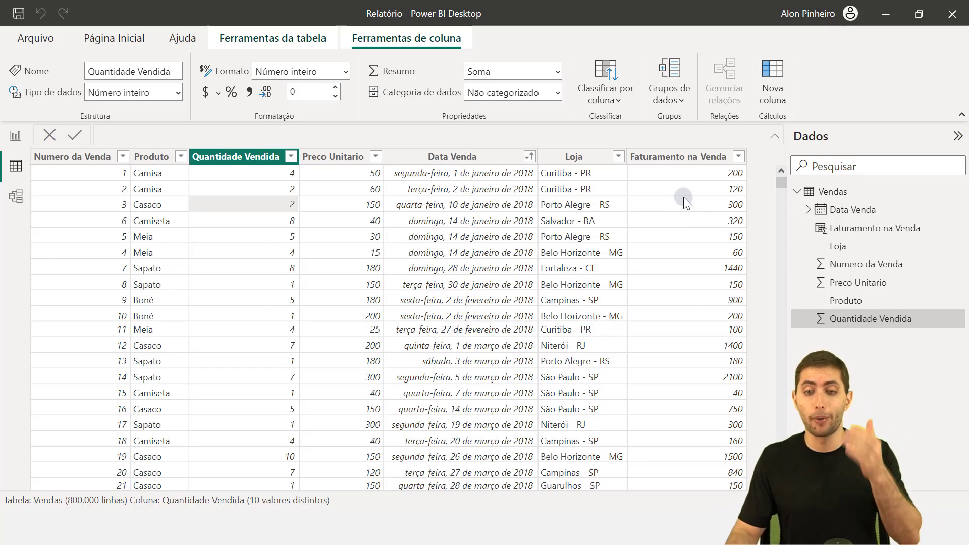
left_click(686, 161)
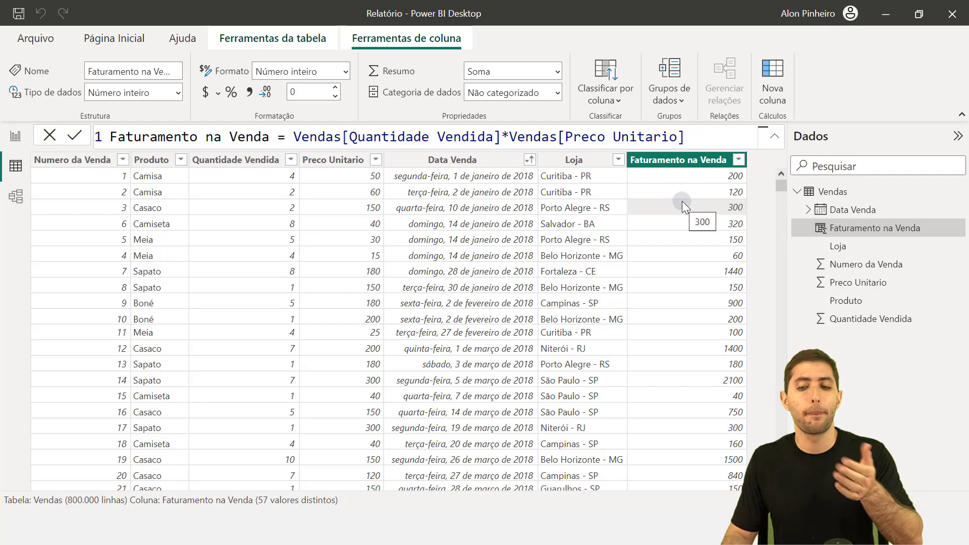
Add a new measure to the Vendas table and name it "Faturamento Total"
right_click(671, 203)
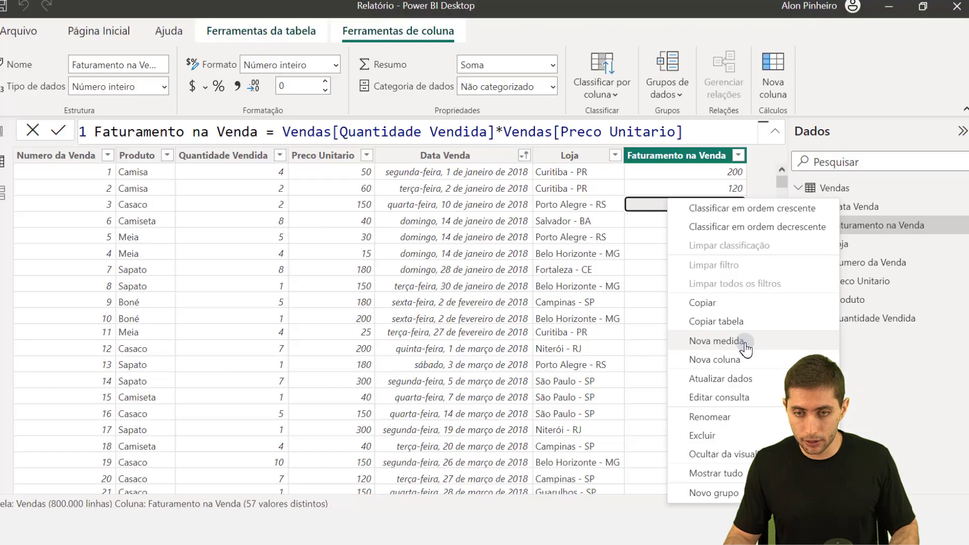
left_click(745, 347)
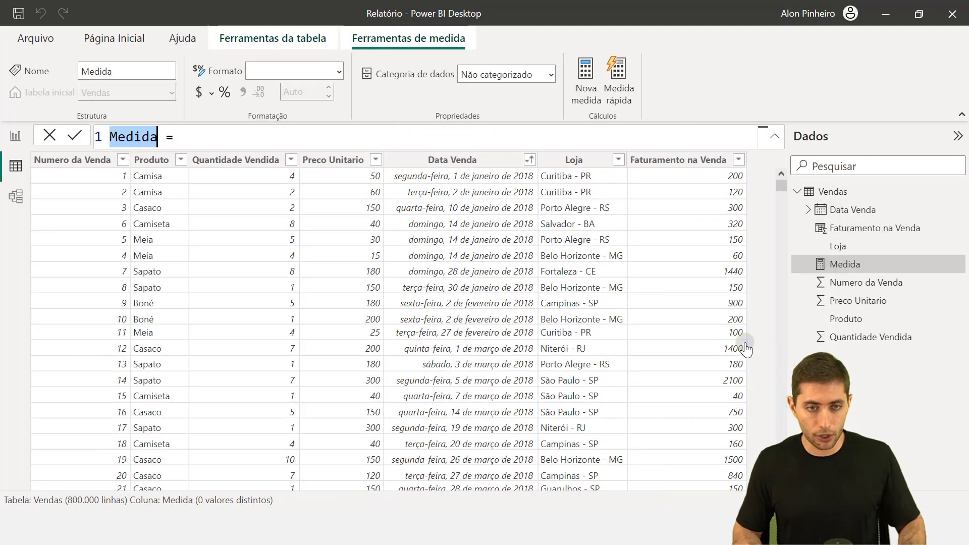
type("Faturamento T")
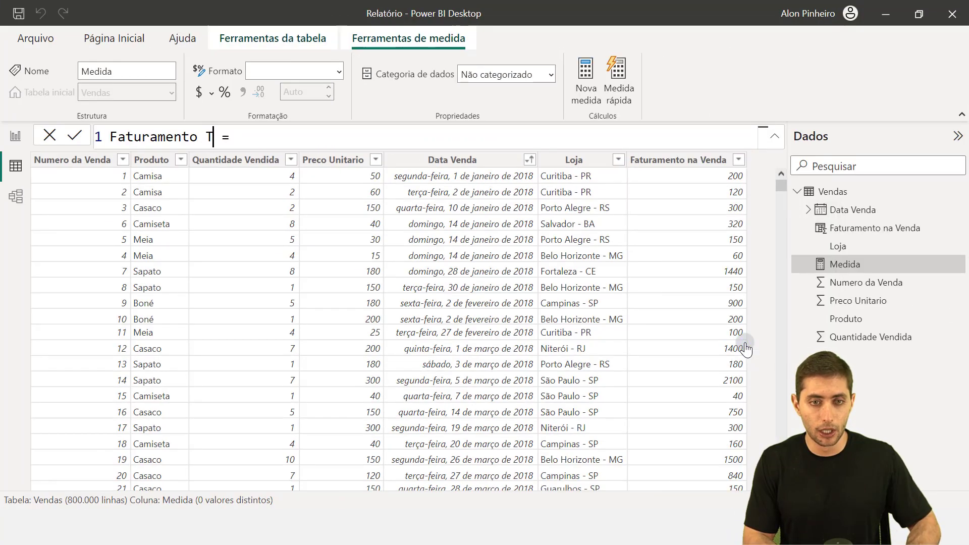
type("otal")
key("End")
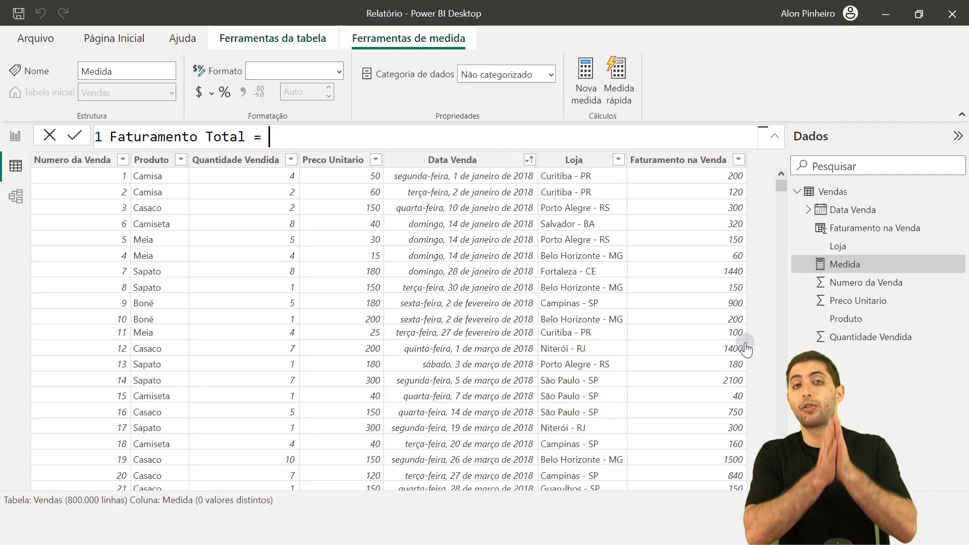
Define the Faturamento Total measure as SUM(Vendas[Faturamento na Venda])
type("sum")
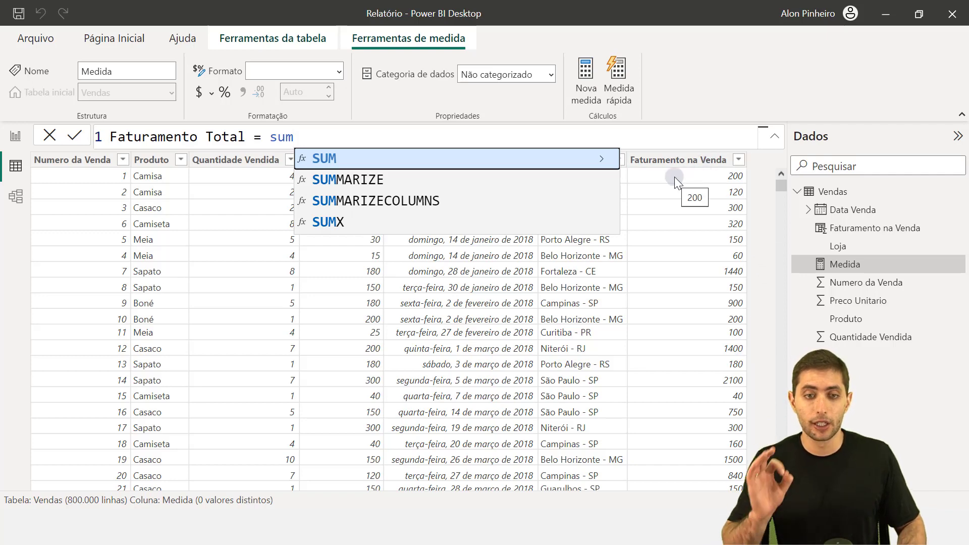
key("Tab")
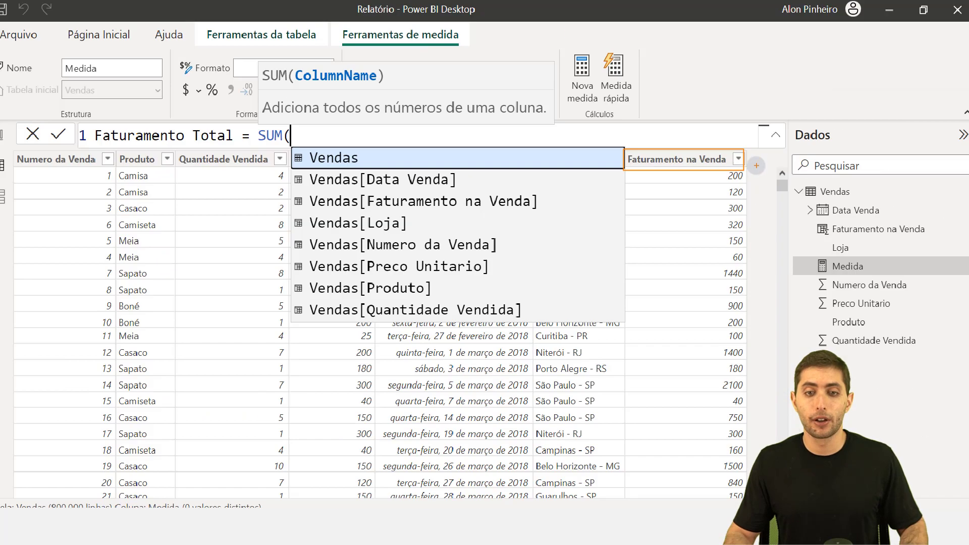
key("Escape")
type("fat")
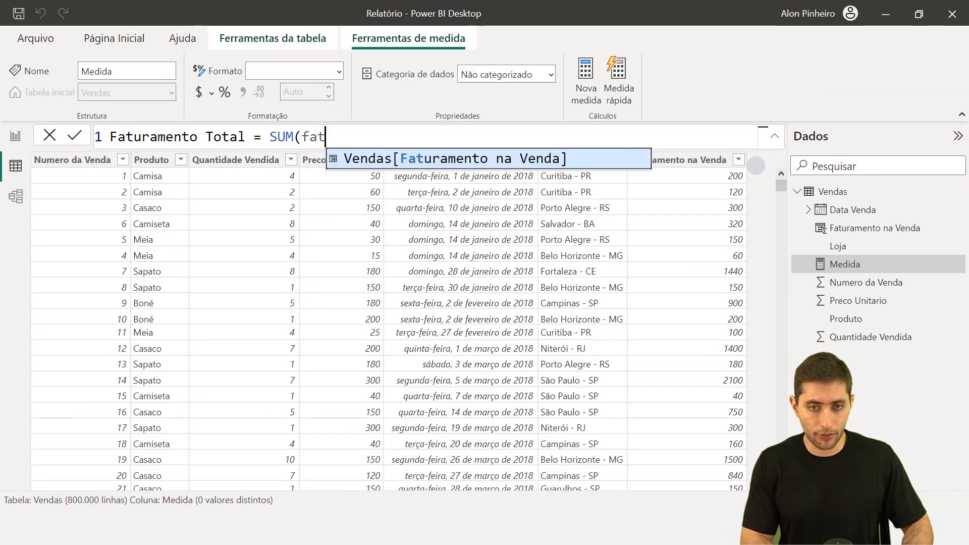
type("uramento")
key("Tab")
type(")")
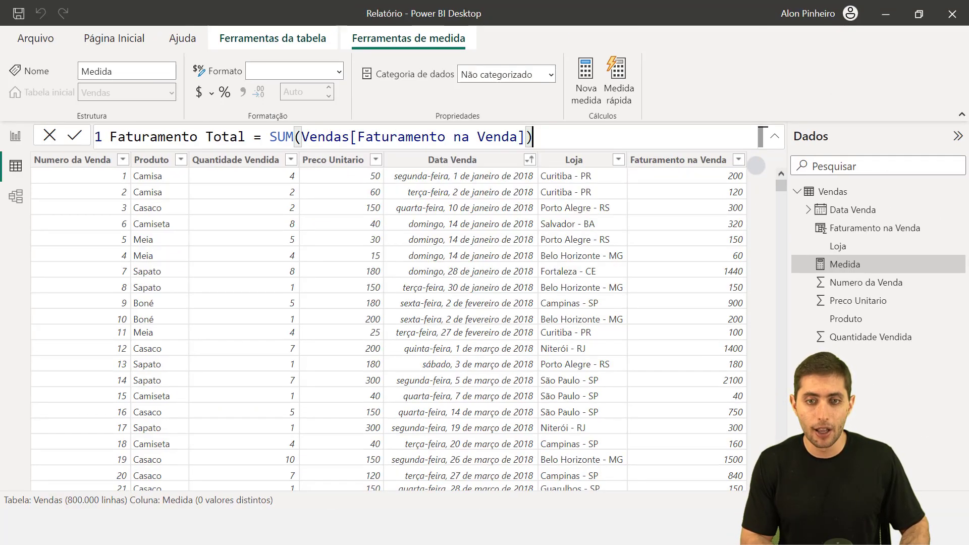
key("Return")
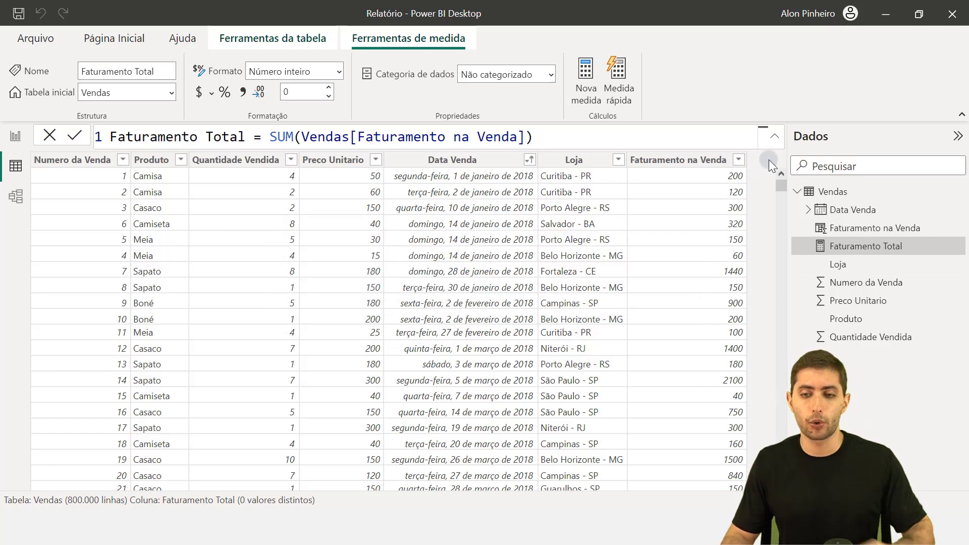
Add a card visual showing the Faturamento Total measure near the middle of Página 1 and enlarge it slightly
mouse_move(812, 198)
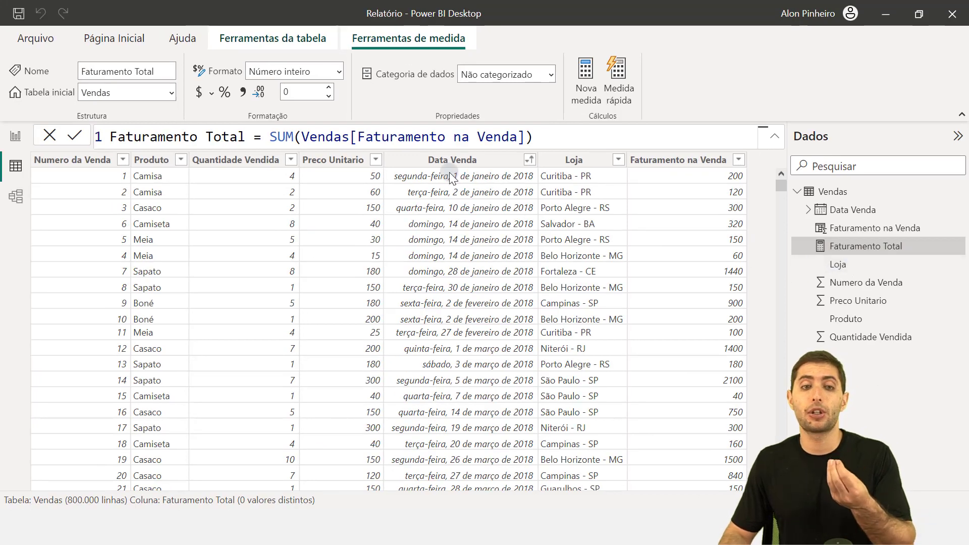
left_click(16, 136)
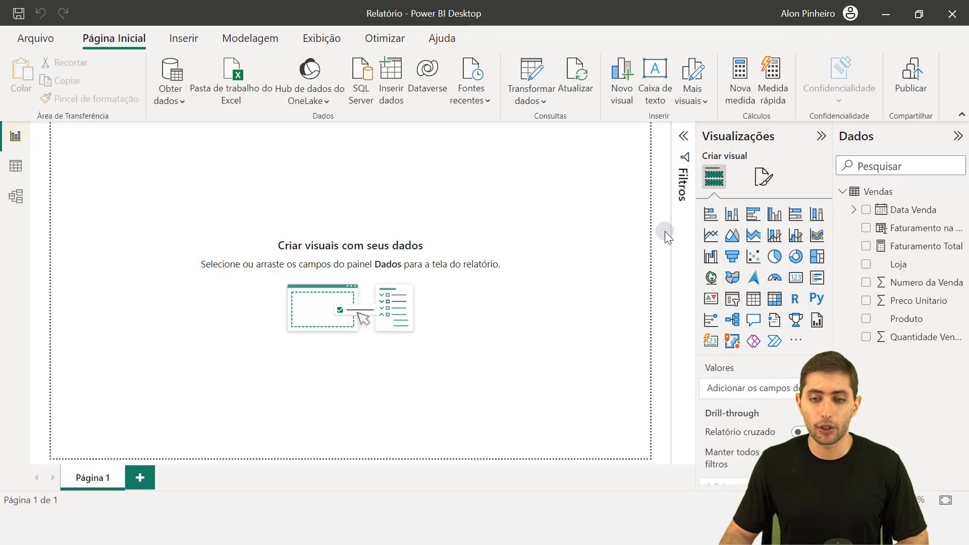
left_click(796, 277)
left_click_drag(121, 225, 396, 285)
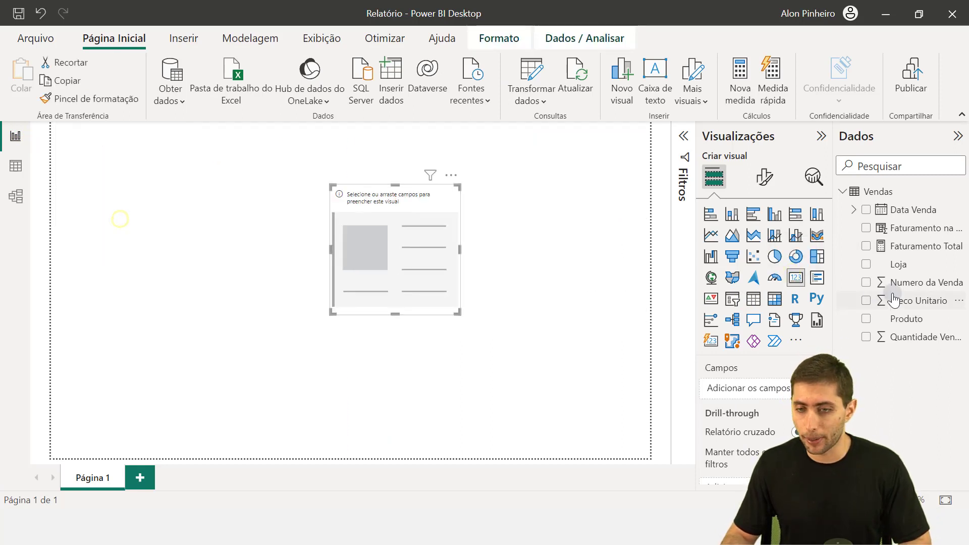
left_click_drag(416, 254, 450, 260)
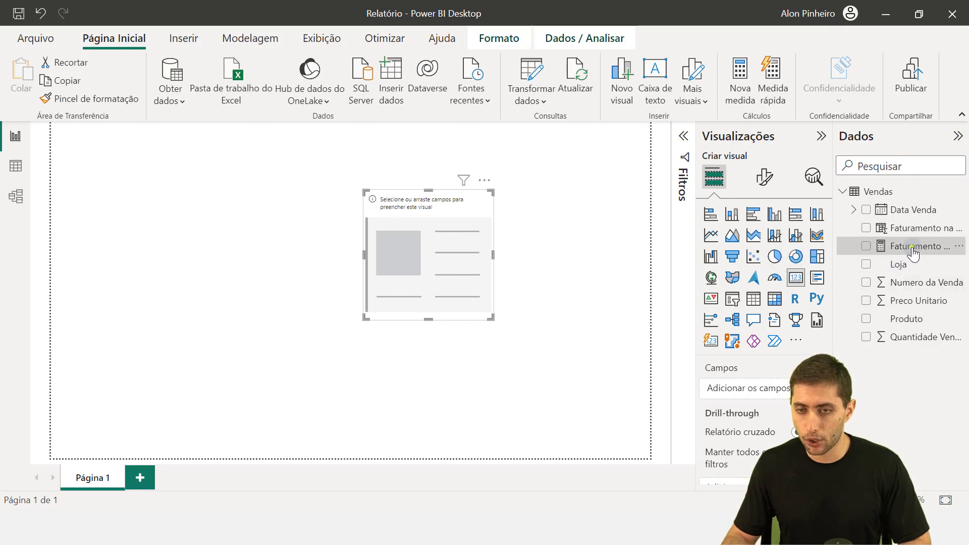
left_click_drag(908, 246, 451, 283)
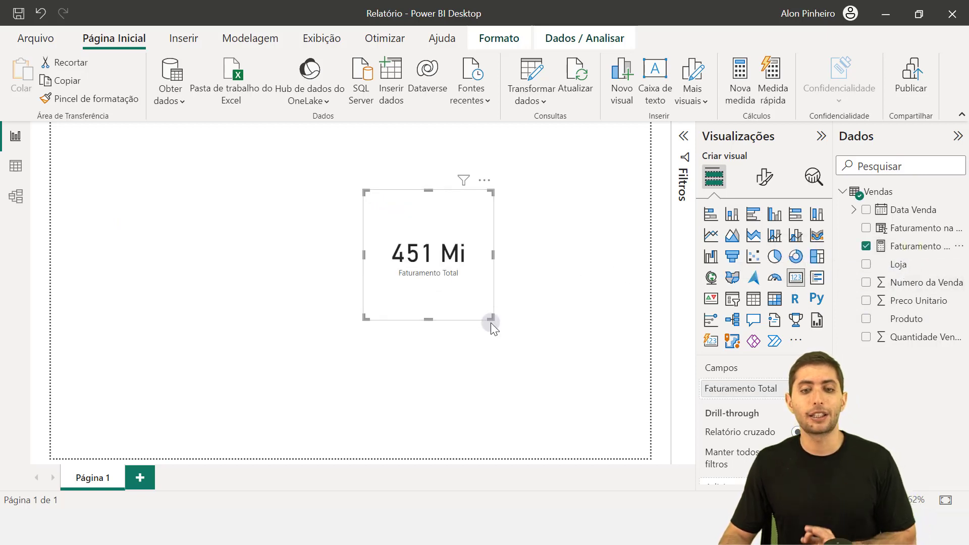
left_click_drag(491, 318, 520, 334)
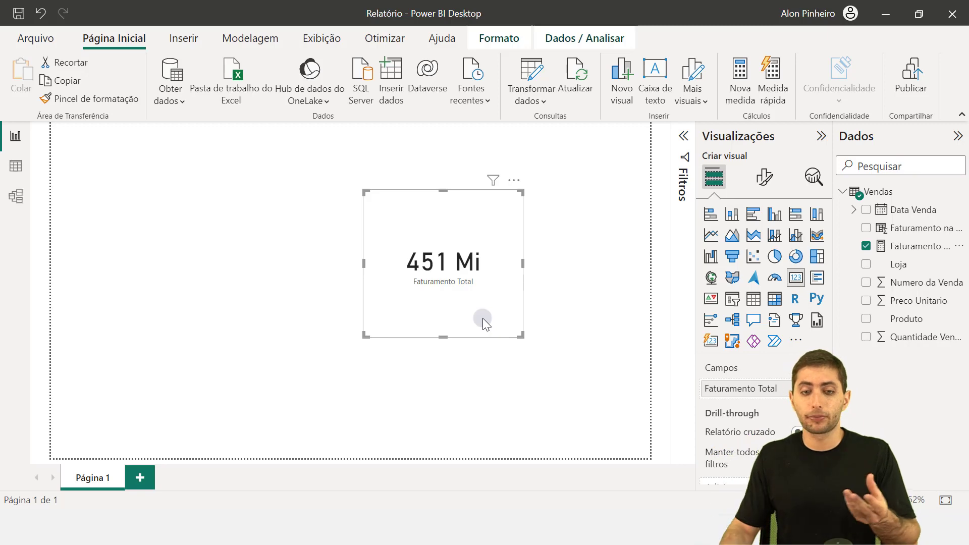
Review the Faturamento na Venda column's formula and the SUM expression of the Faturamento Total measure in the data table
left_click(16, 166)
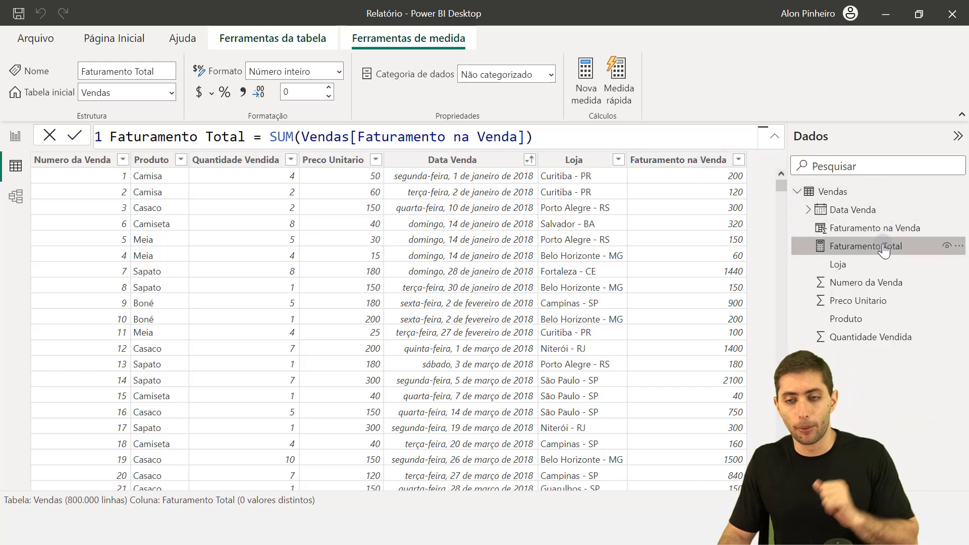
left_click(684, 161)
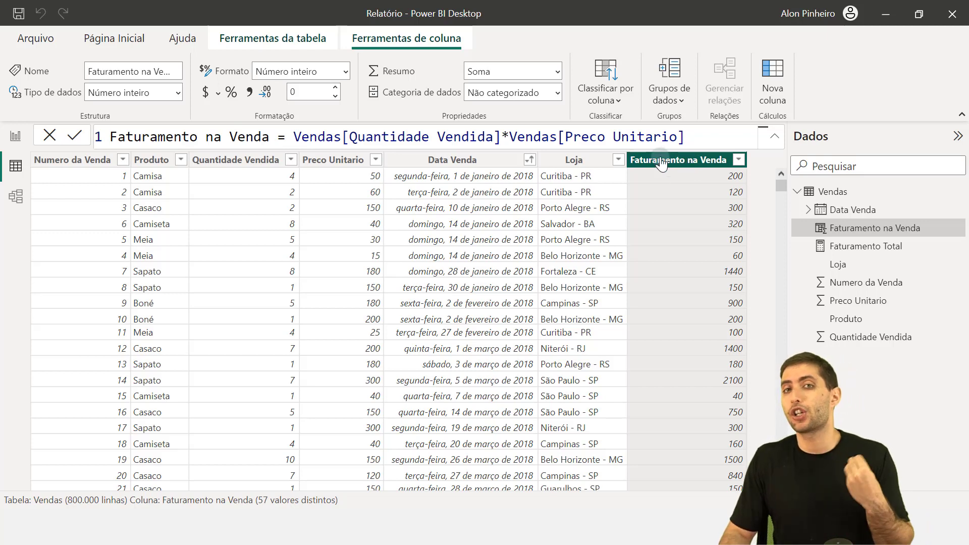
left_click(863, 246)
left_click_drag(267, 140, 534, 137)
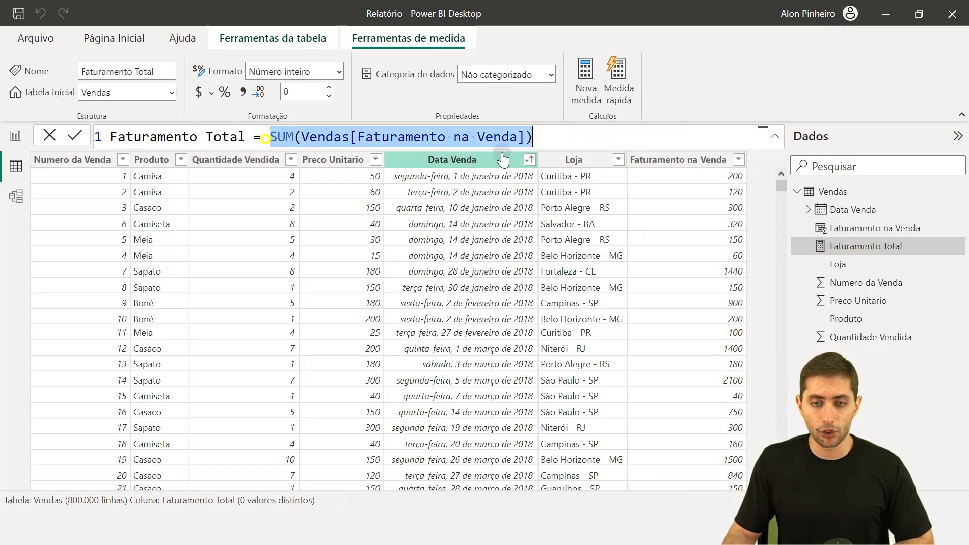
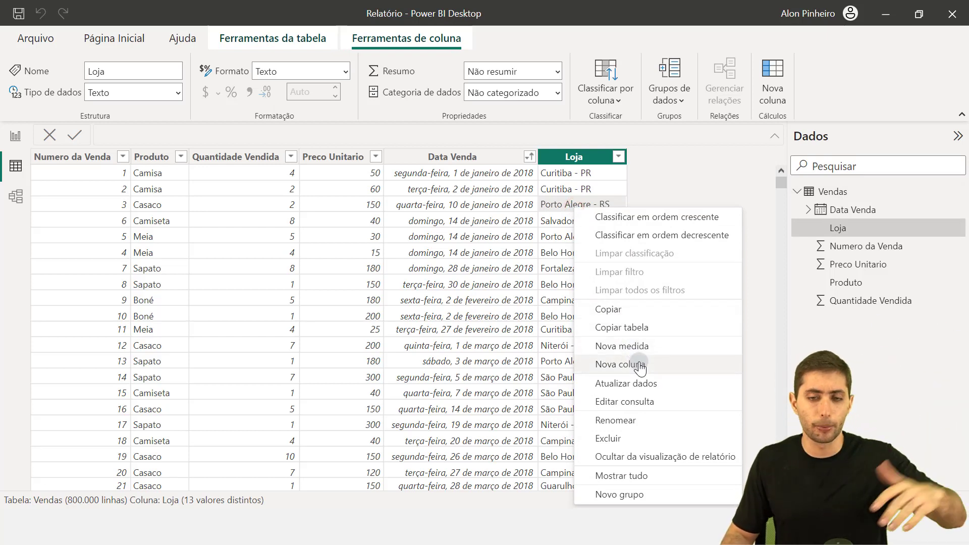
Add a new measure named "Fat Total" to the Vendas table and begin its formula with the SUMX function
left_click(655, 352)
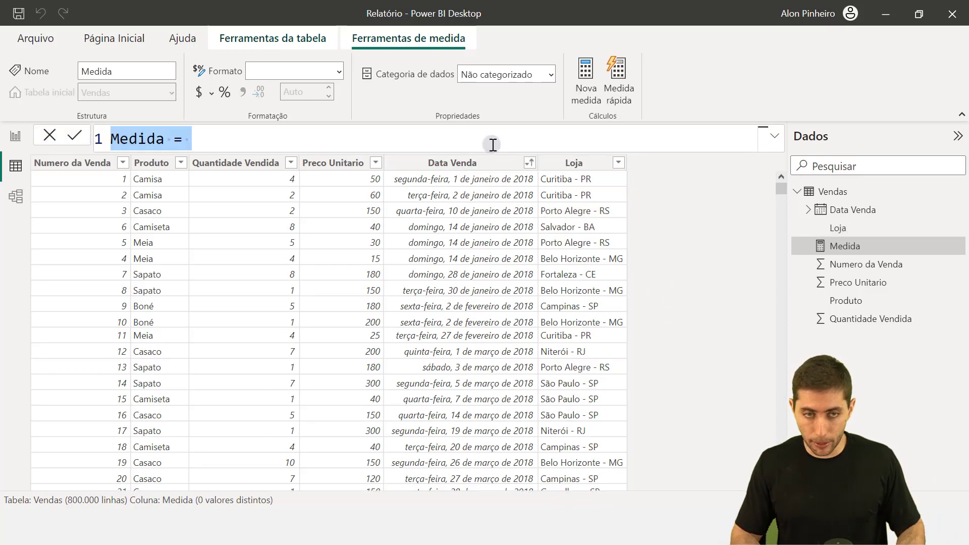
type("Fat To")
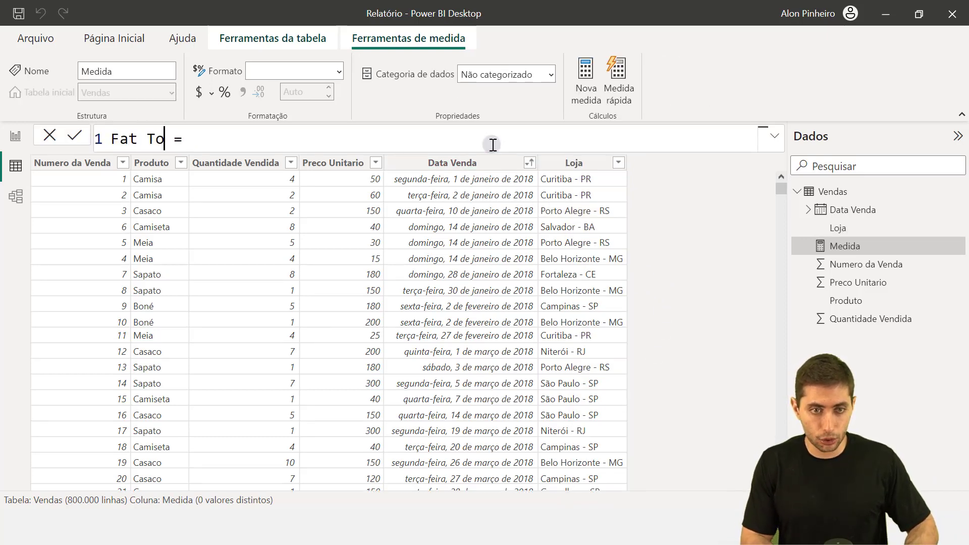
type("tal")
type("sumx")
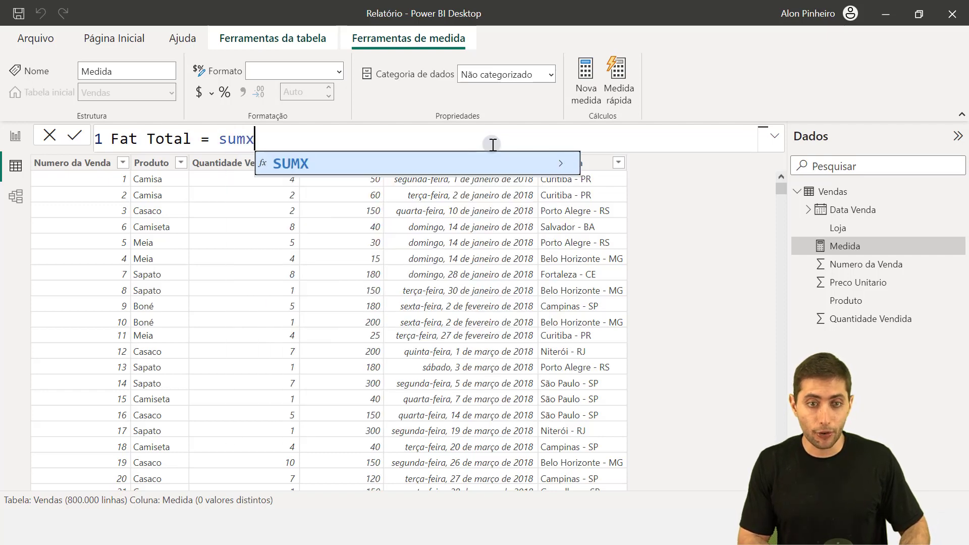
key("Tab")
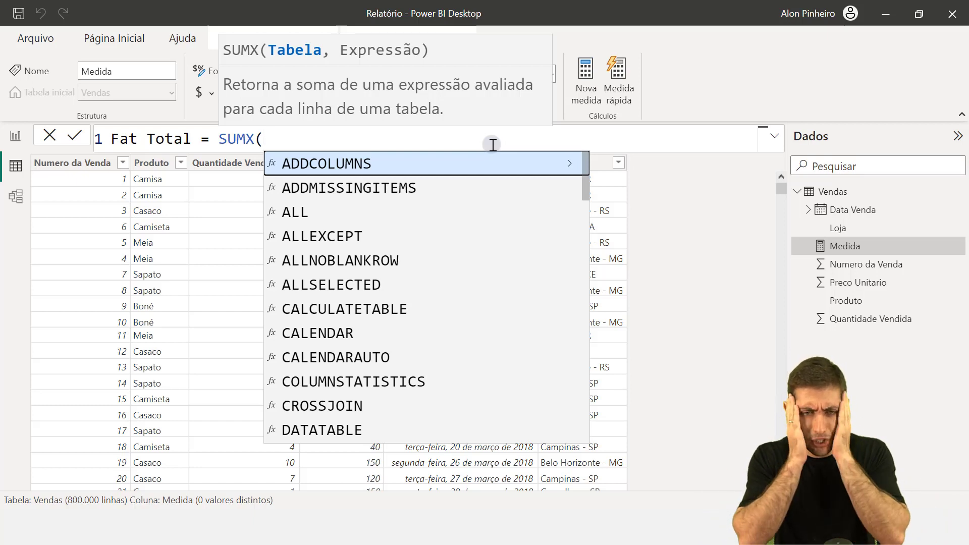
Swap SUMX for SUM in the Fat Total formula to compare the arguments each function takes, and restore SUMX
key("BackSpace")
key("BackSpace")
key("BackSpace")
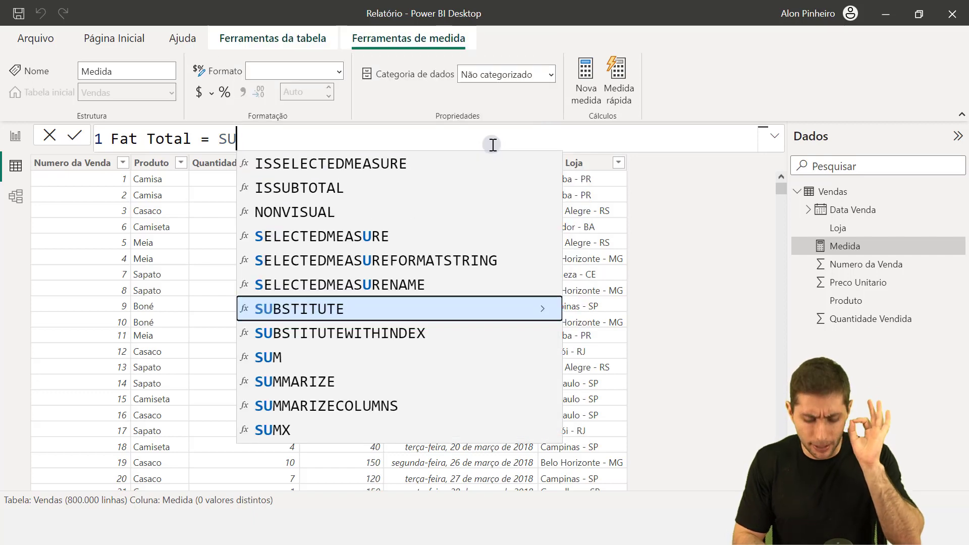
type("m")
key("BackSpace")
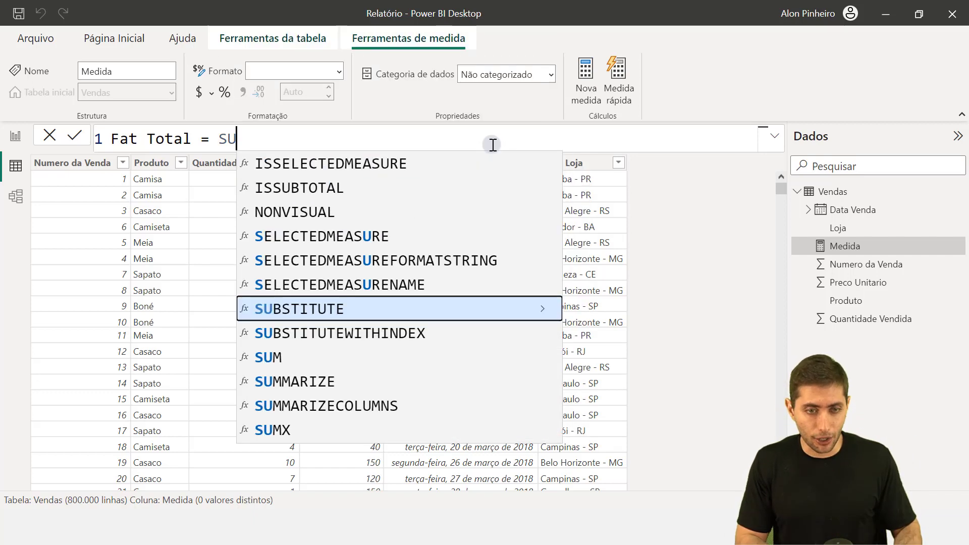
type("mx")
key("Tab")
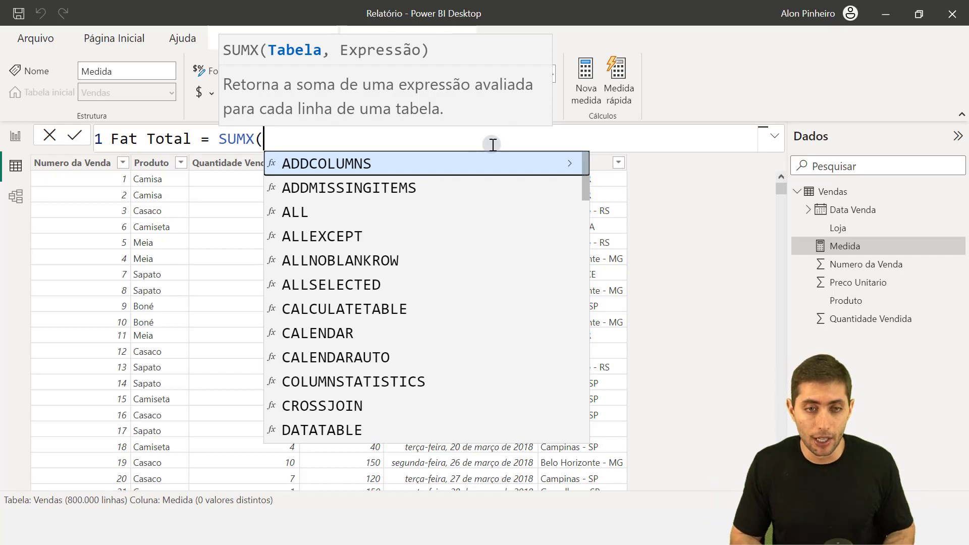
key("BackSpace")
key("BackSpace")
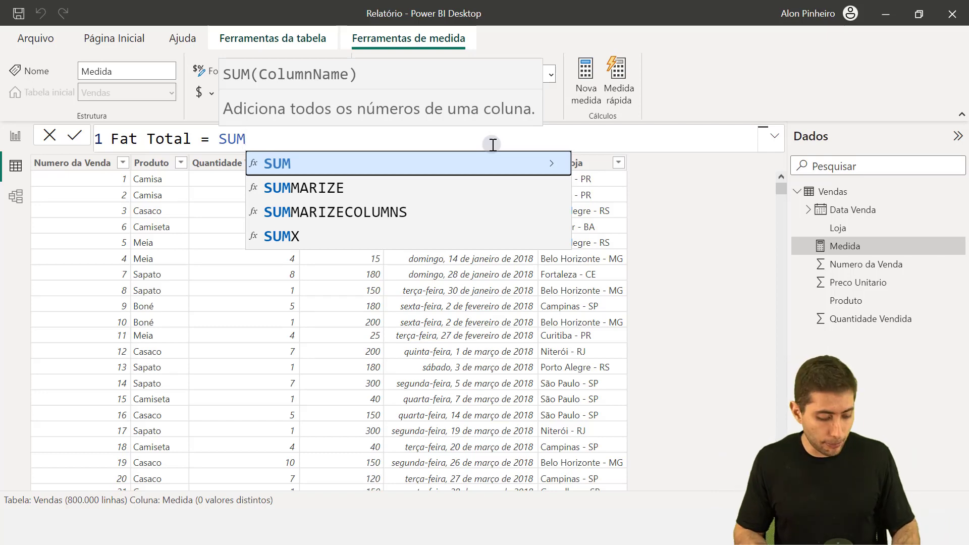
type("(")
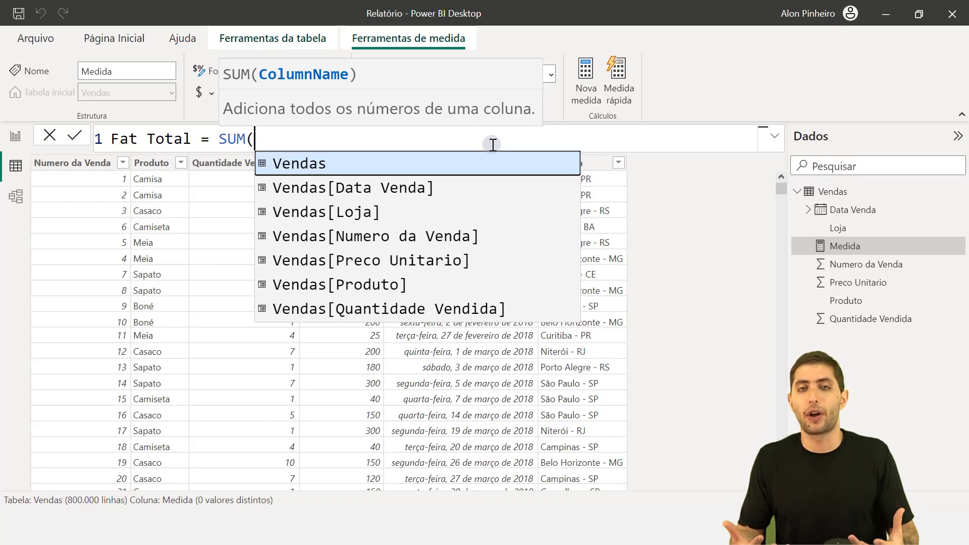
key("BackSpace")
type("X(")
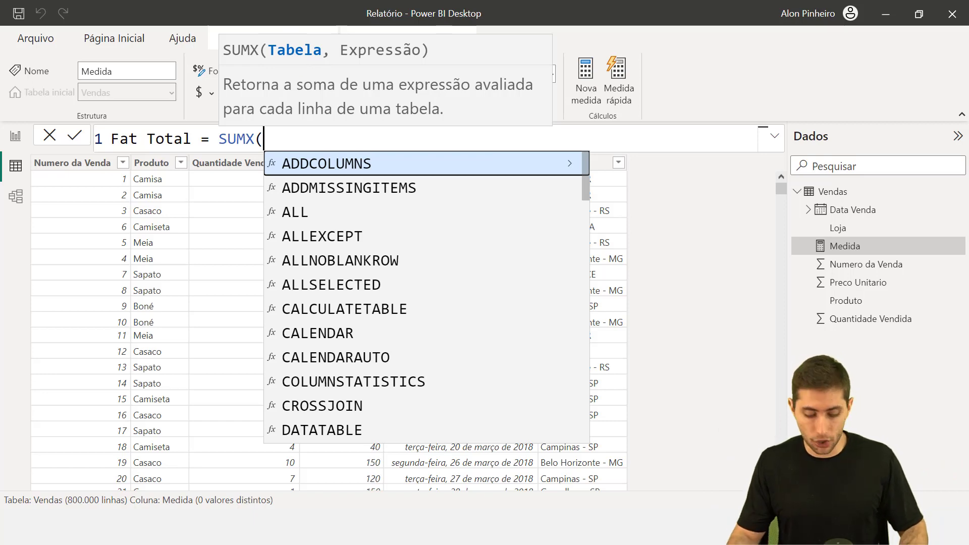
Complete the Fat Total measure as SUMX(Vendas,Vendas[Quantidade Vendida]*Vendas[Preco Unitario])
type("vendas")
key("Tab")
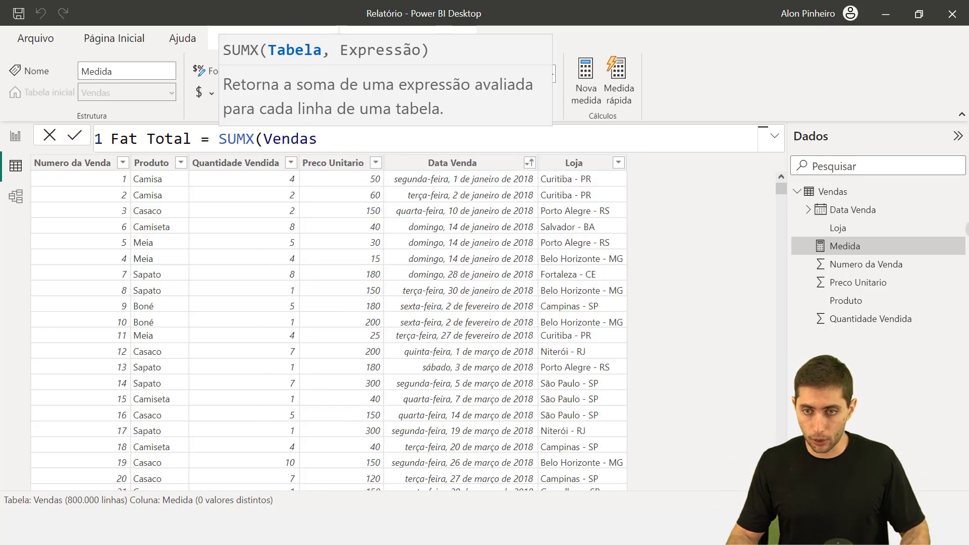
type(",")
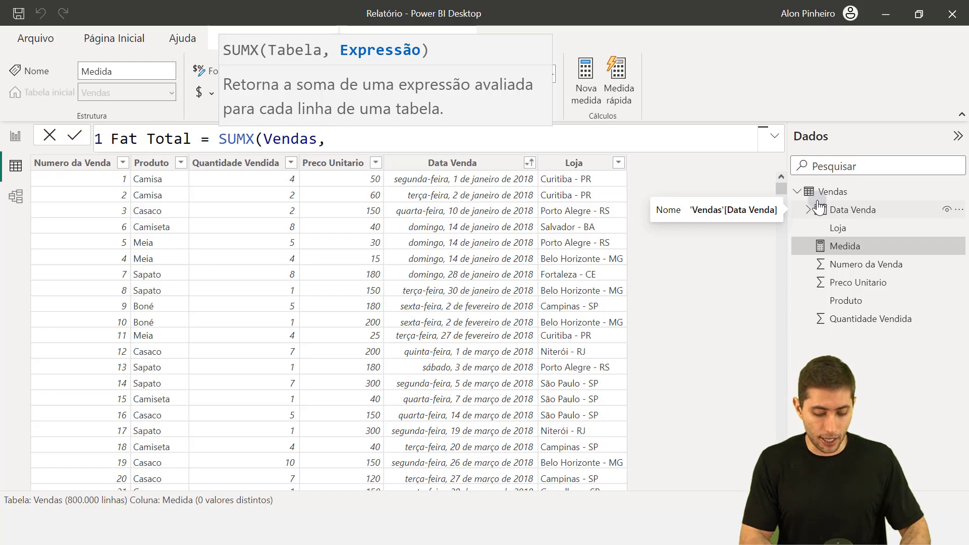
type("quantid")
key("Tab")
type("*")
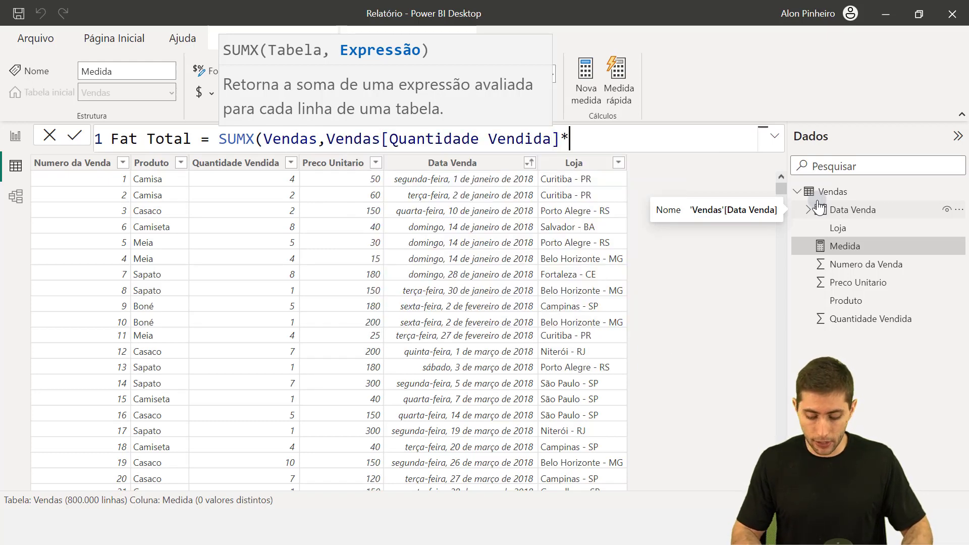
type("prec")
key("Tab")
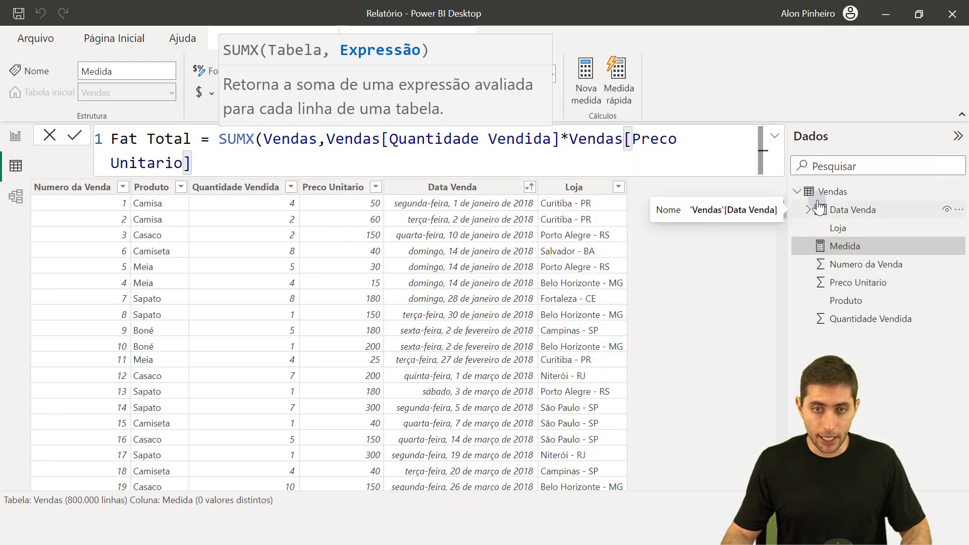
scroll(664, 146, "down", 1)
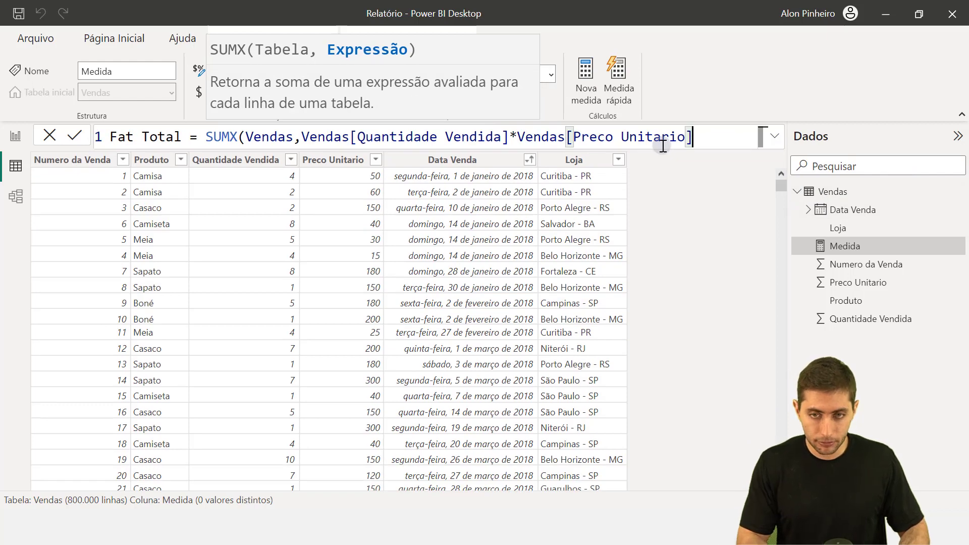
type(")")
key("Return")
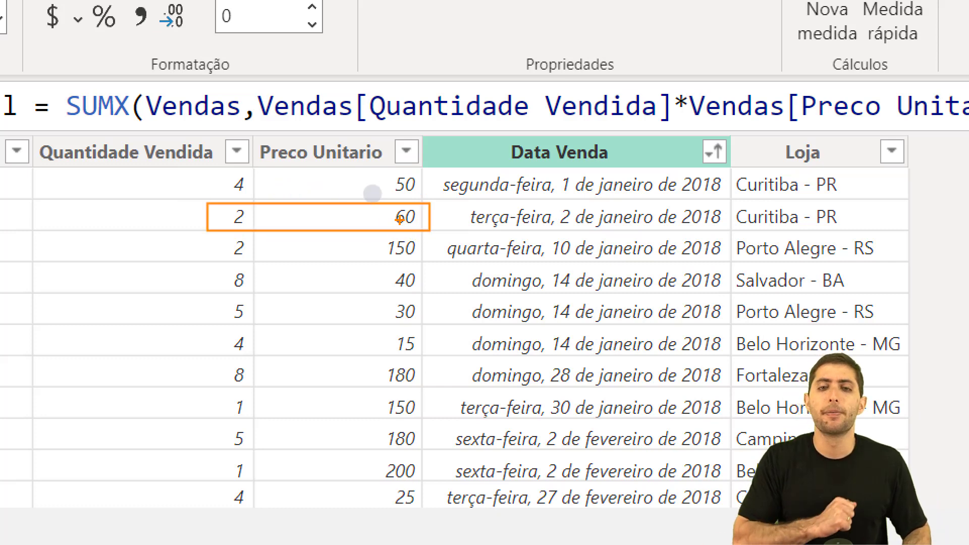
key("e")
mouse_move(210, 236)
left_mouse_down()
mouse_move(416, 288)
mouse_move(435, 268)
left_mouse_up()
key("e")
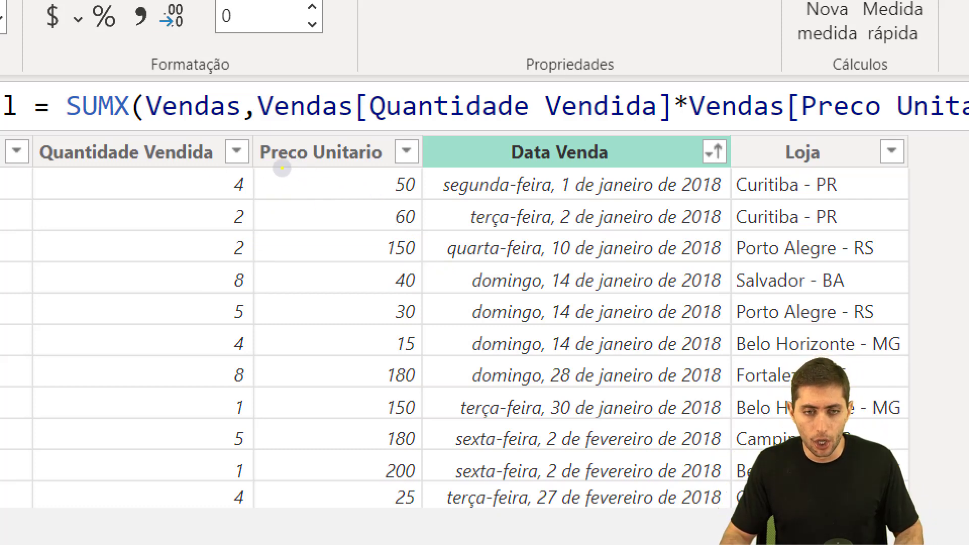
mouse_move(211, 167)
left_mouse_down()
mouse_move(453, 183)
mouse_move(452, 200)
left_mouse_up()
left_click_drag(219, 197, 435, 227)
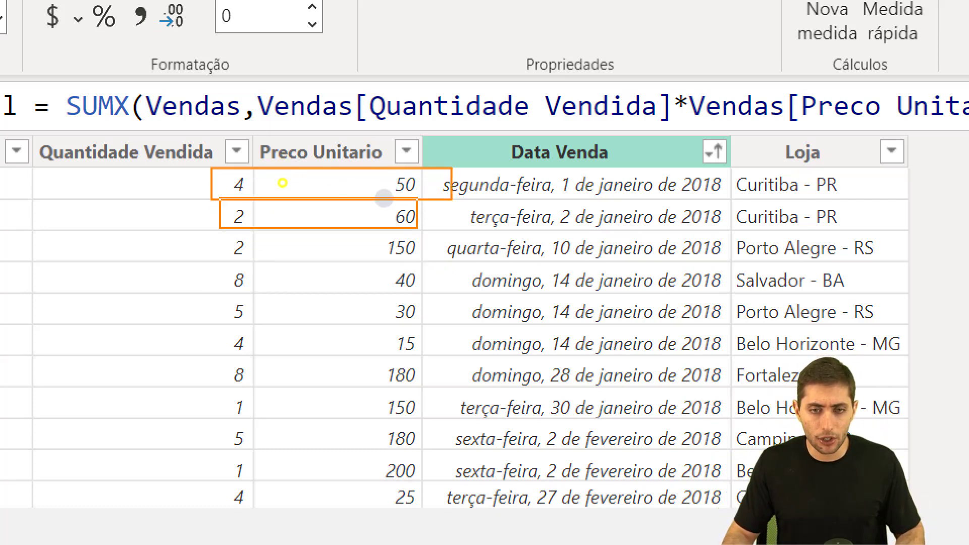
left_click_drag(227, 235, 429, 263)
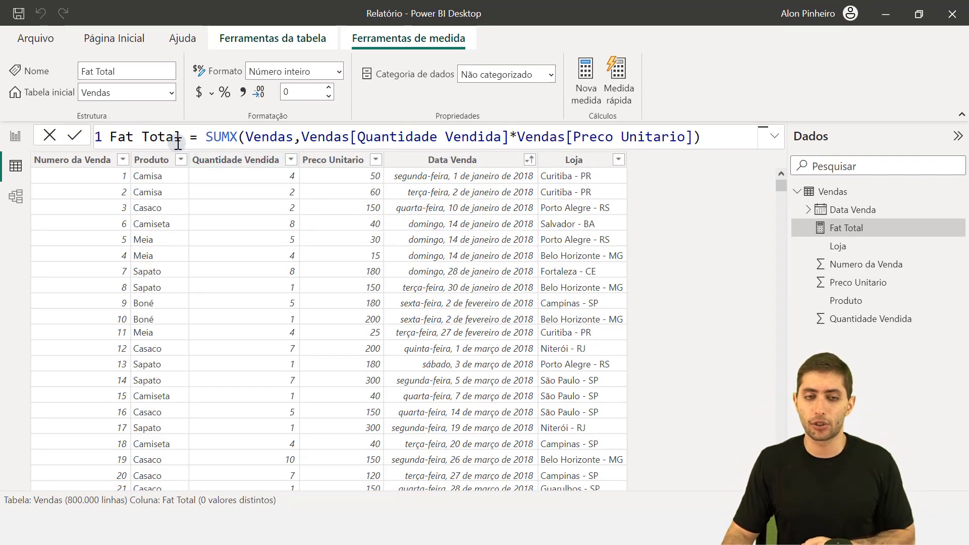
Place a card visual showing the Fat Total measure on the report page and enlarge it slightly
left_click(16, 136)
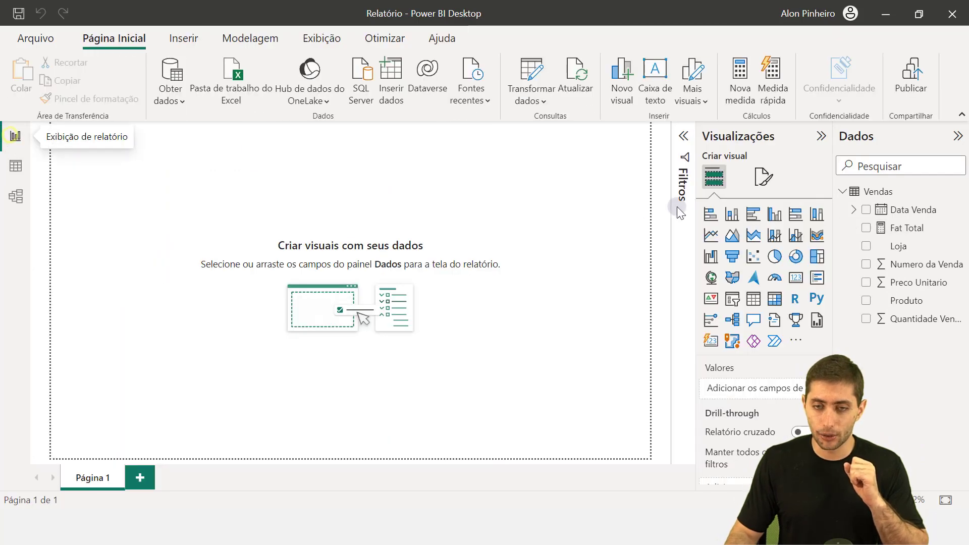
left_click(796, 277)
left_click_drag(118, 197, 309, 253)
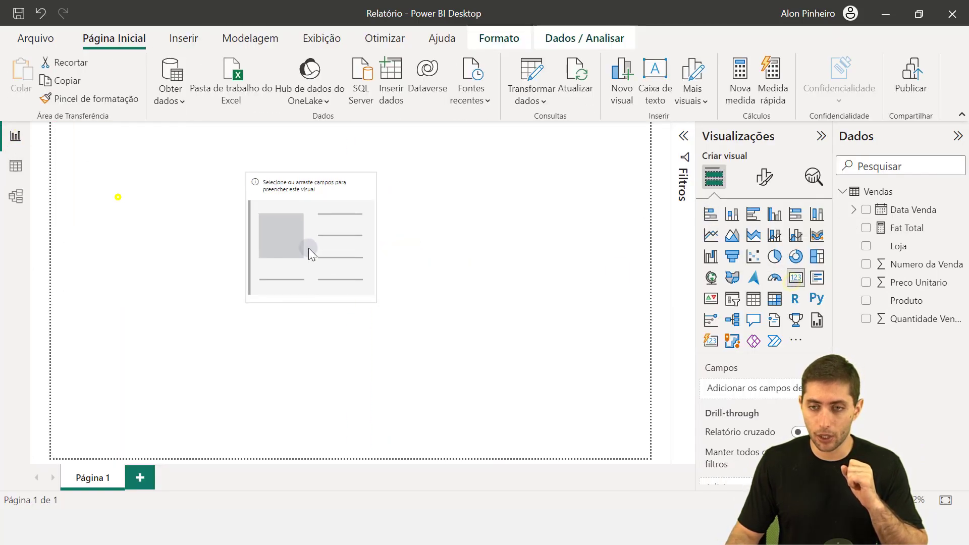
left_click_drag(914, 228, 359, 253)
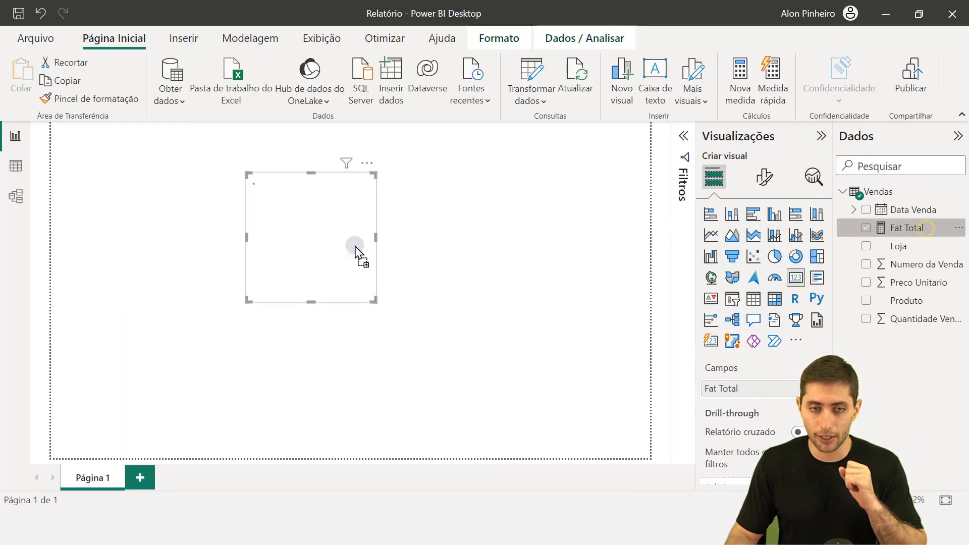
left_click_drag(371, 297, 393, 311)
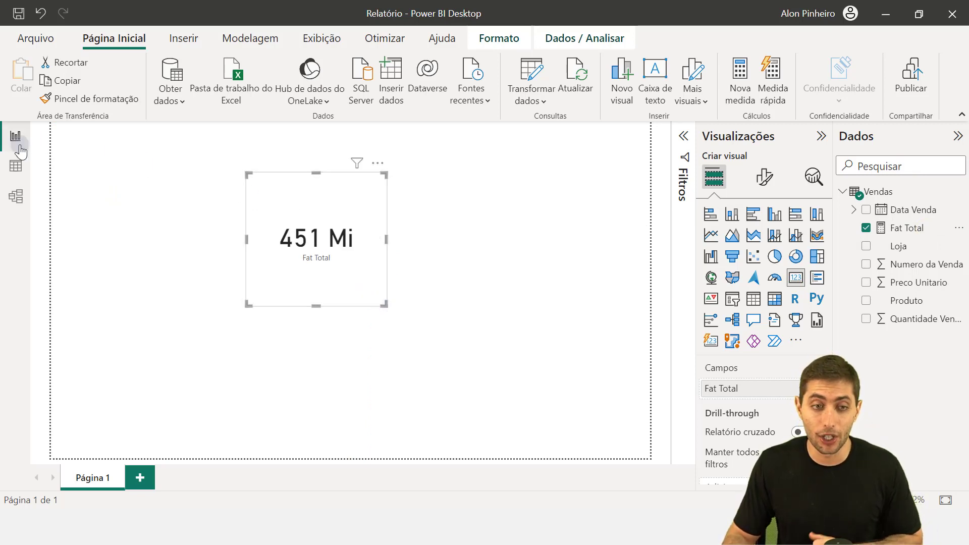
Open the Fat Total measure's formula and change the measure name in it to "Fat Médio"
left_click(915, 235)
scroll(521, 132, "up", 4, "ctrl")
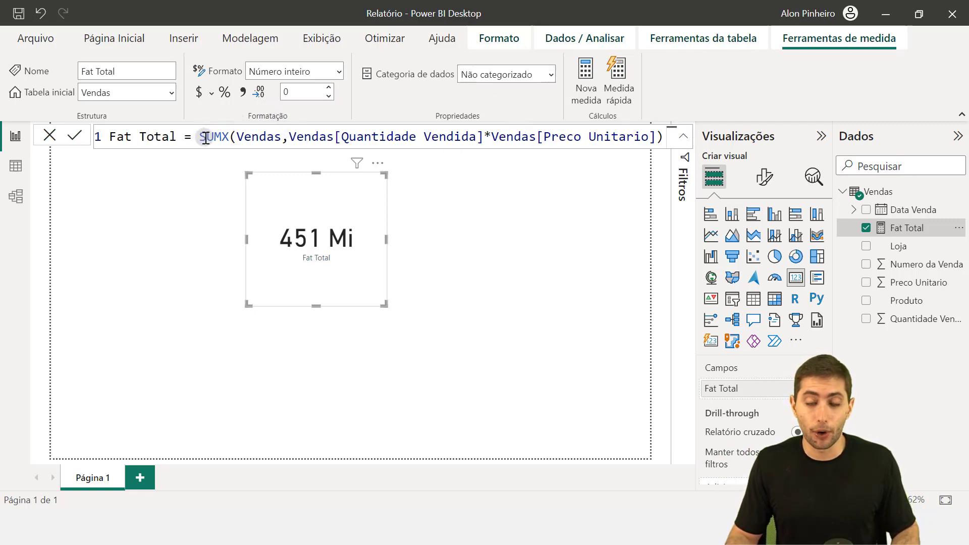
double_click(144, 136)
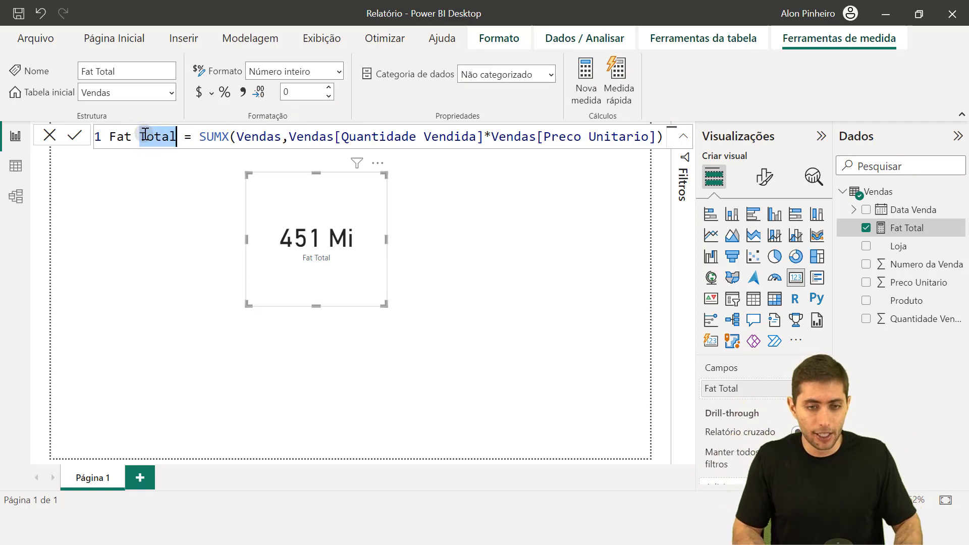
key("BackSpace")
type("Médio")
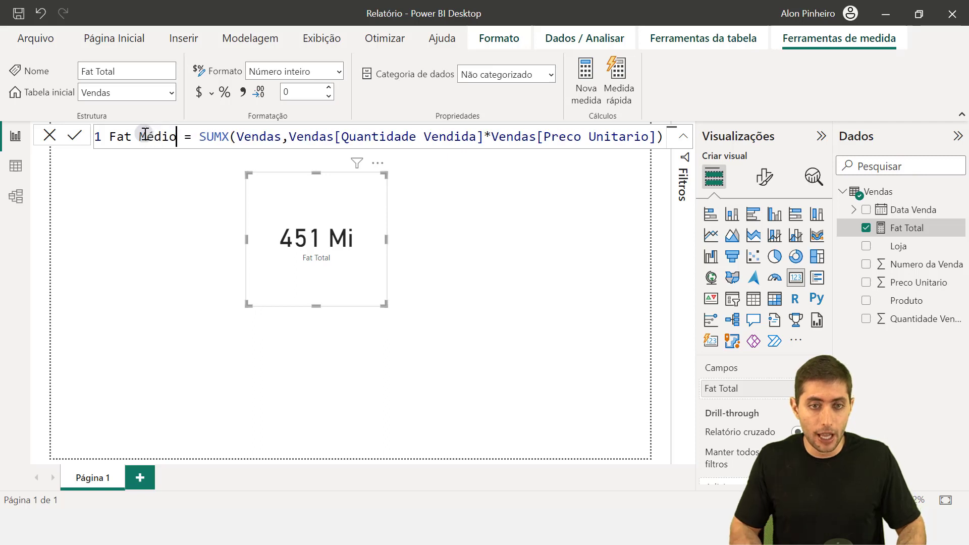
Replace SUMX with AVERAGEX in the Fat Médio formula, keeping the Vendas table and the quantity-times-price expression, and apply it
key("Right")
key("shift+Right")
key("shift+Right")
key("shift+Right")
key("shift+Right")
type("aver")
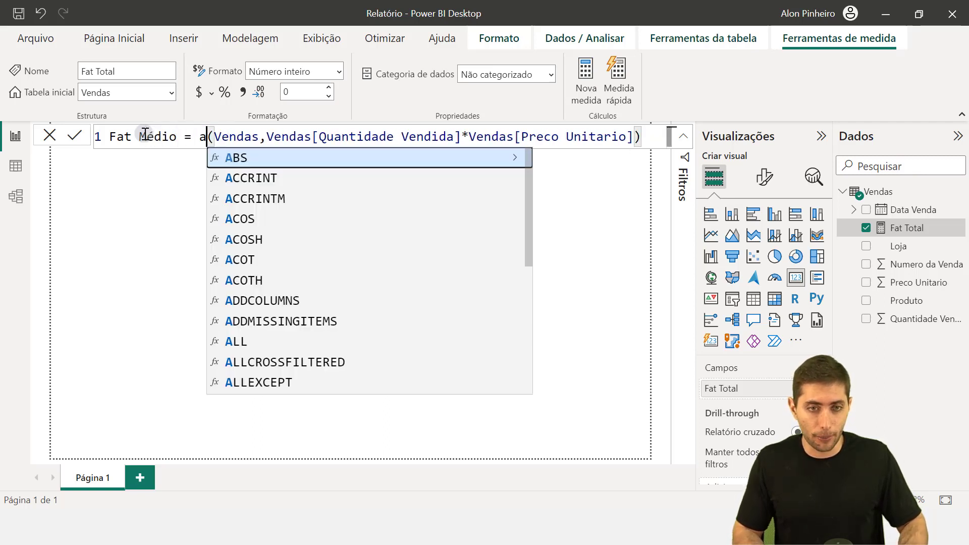
type("ag")
key("Down")
key("Down")
key("Tab")
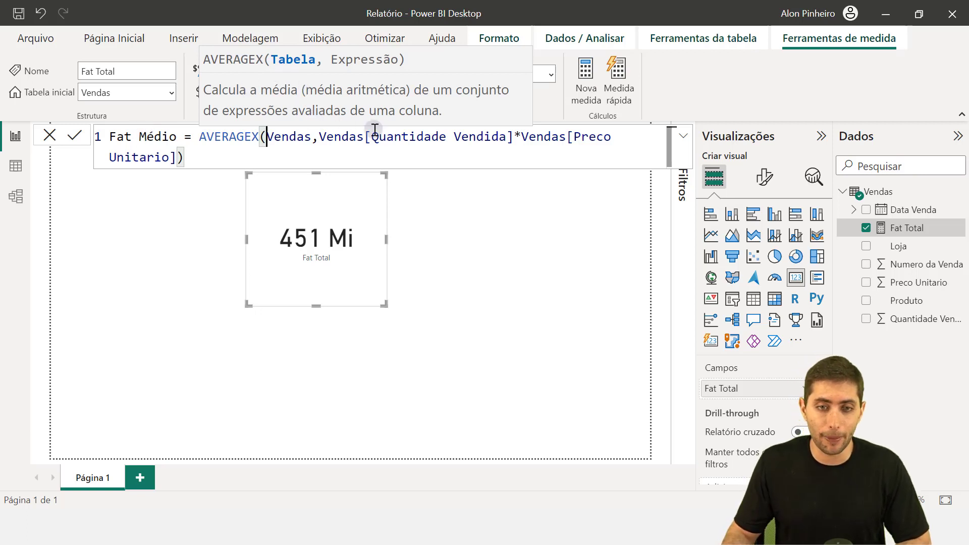
double_click(285, 136)
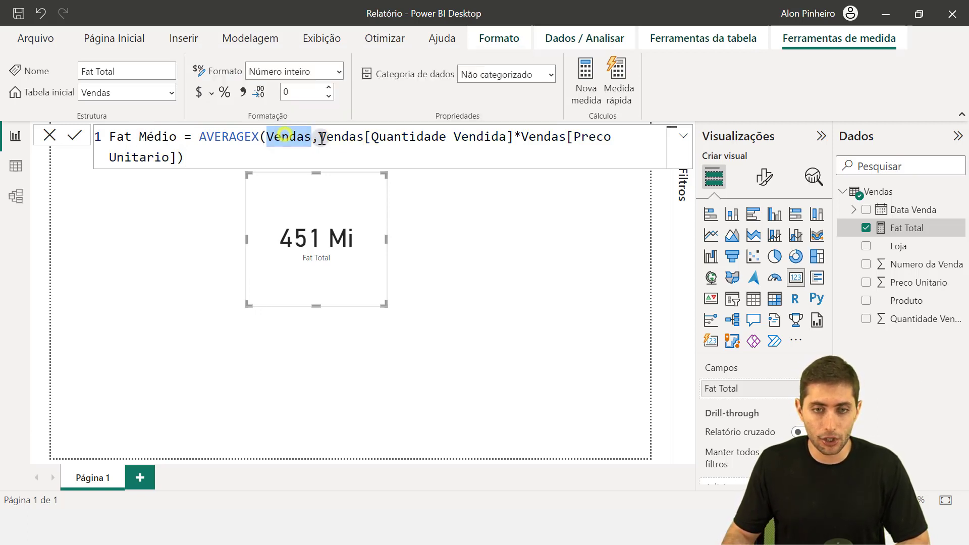
left_click_drag(321, 137, 513, 136)
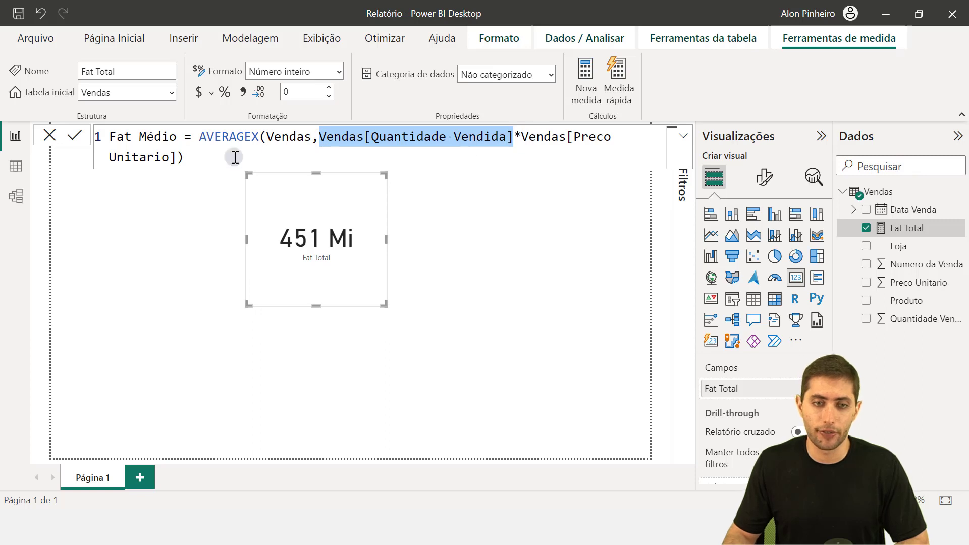
left_click(193, 150)
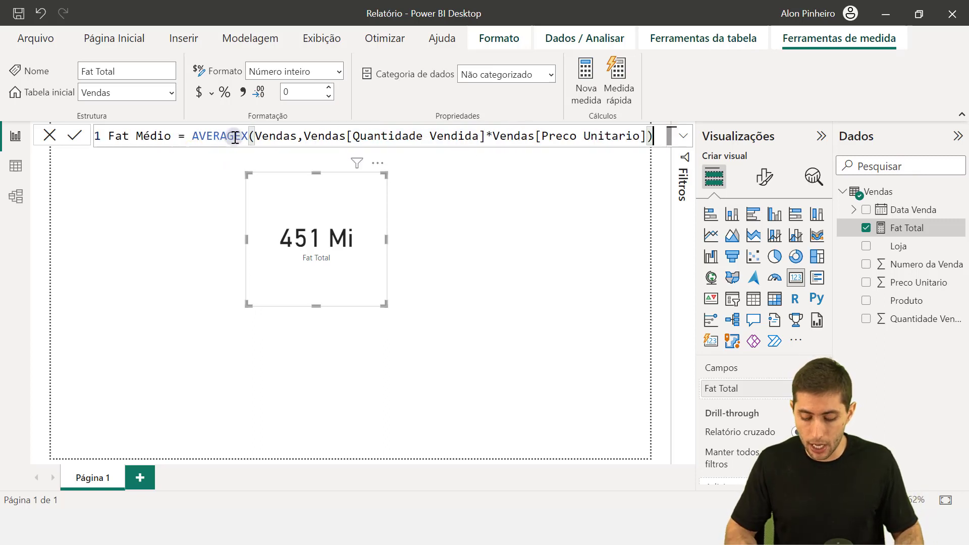
key("Return")
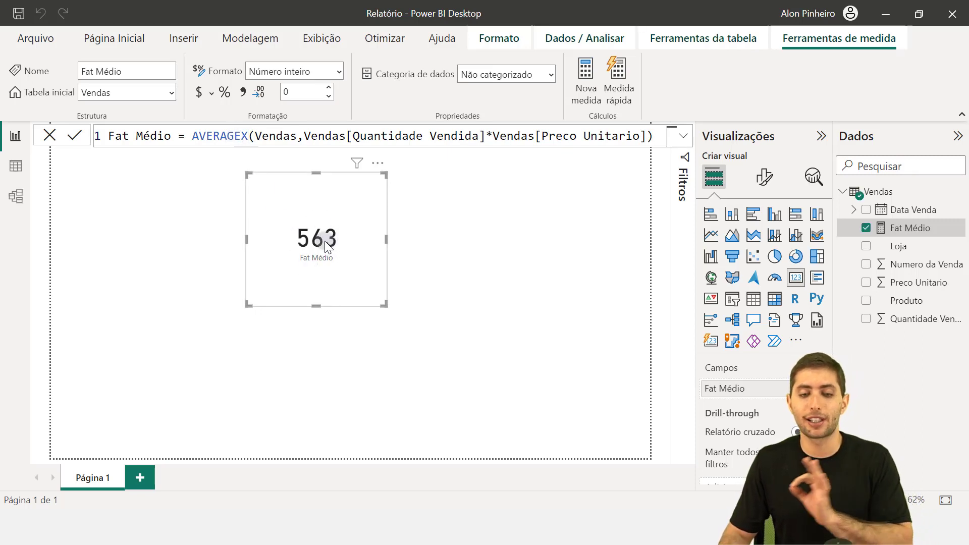
Rename the measure as "Fat Max" and replace AVERAGEX with MAXX in its formula
double_click(151, 134)
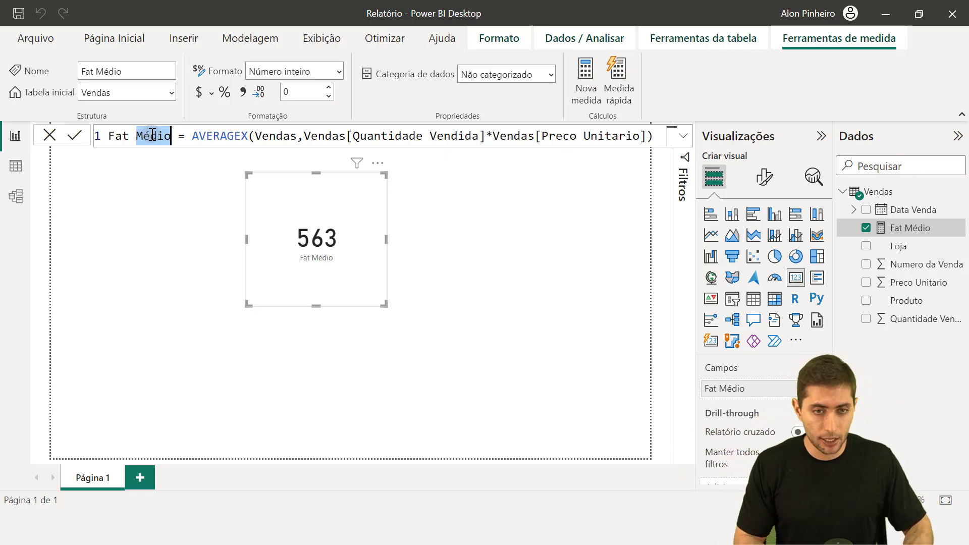
type("Max")
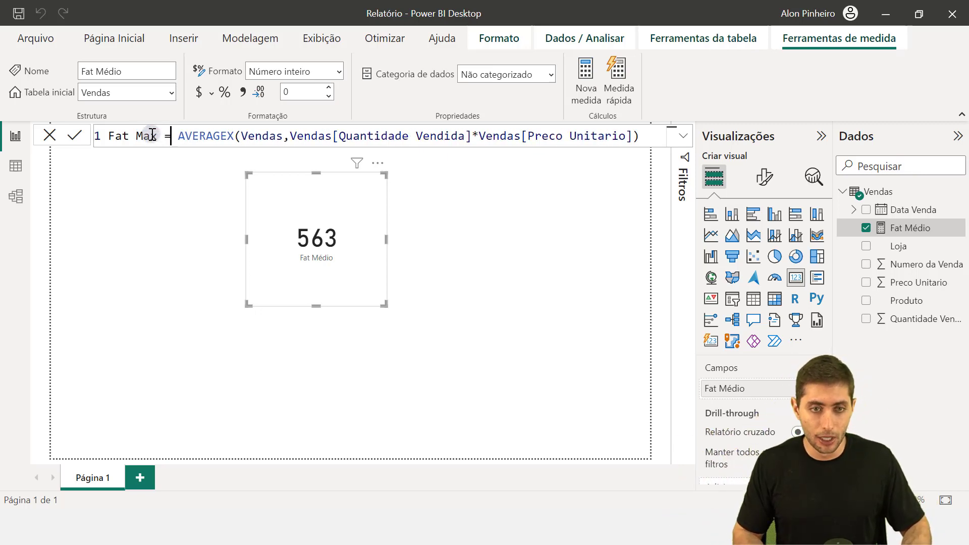
key("Right")
key("shift+Right")
key("shift+Right")
key("shift+Right")
key("shift+Right")
key("shift+Right")
key("shift+Right")
key("shift+Right")
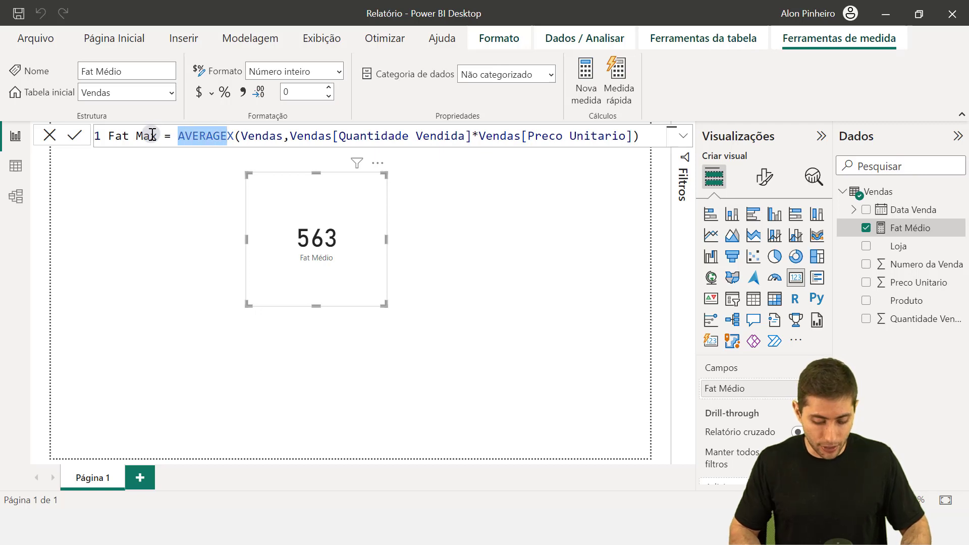
key("shift+Right")
type("maxx")
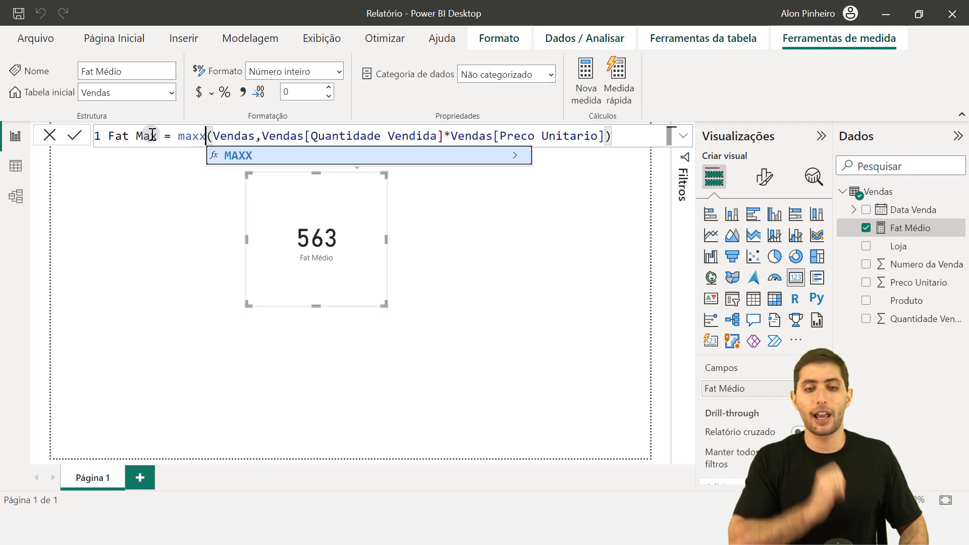
key("Tab")
key("Return")
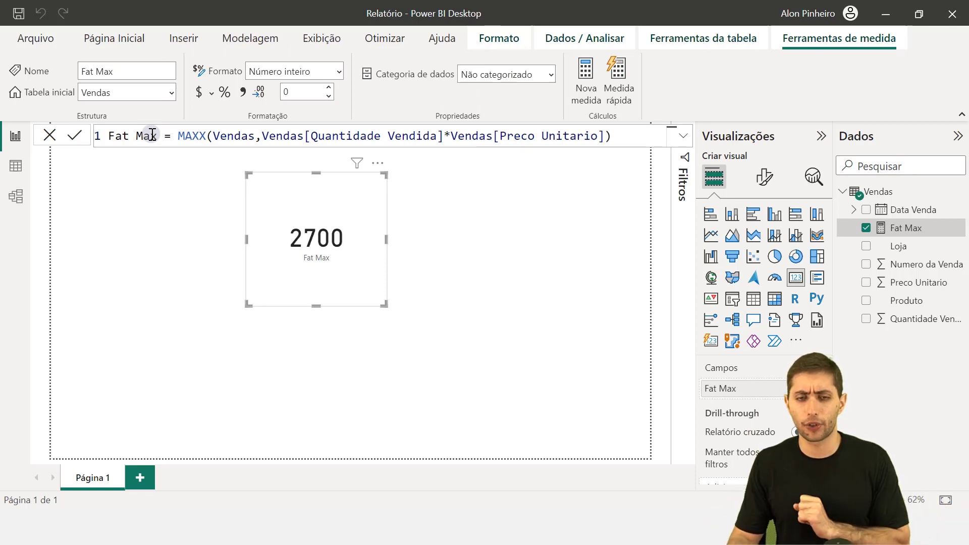
Restore the measure to SUMX and rename it back to "Fat Total" in its formula
double_click(190, 136)
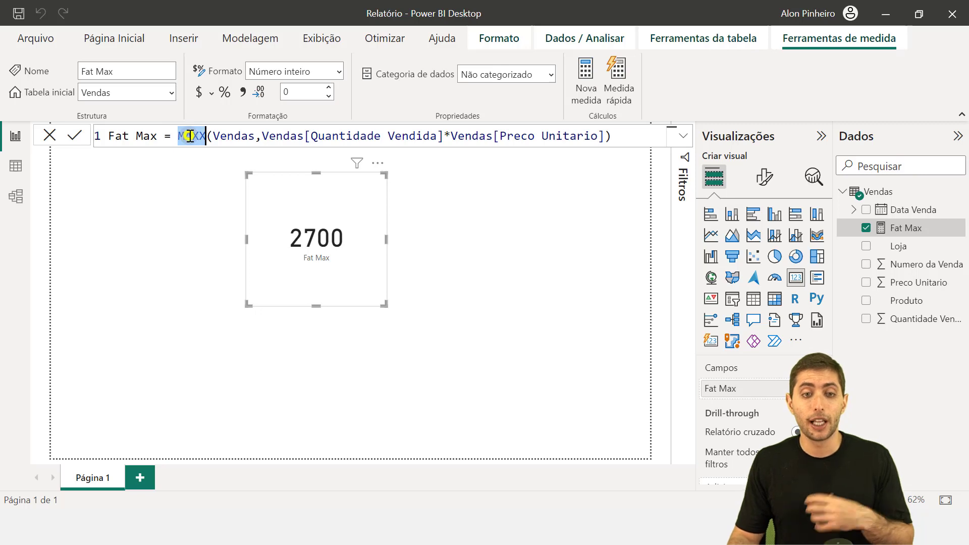
type("SU")
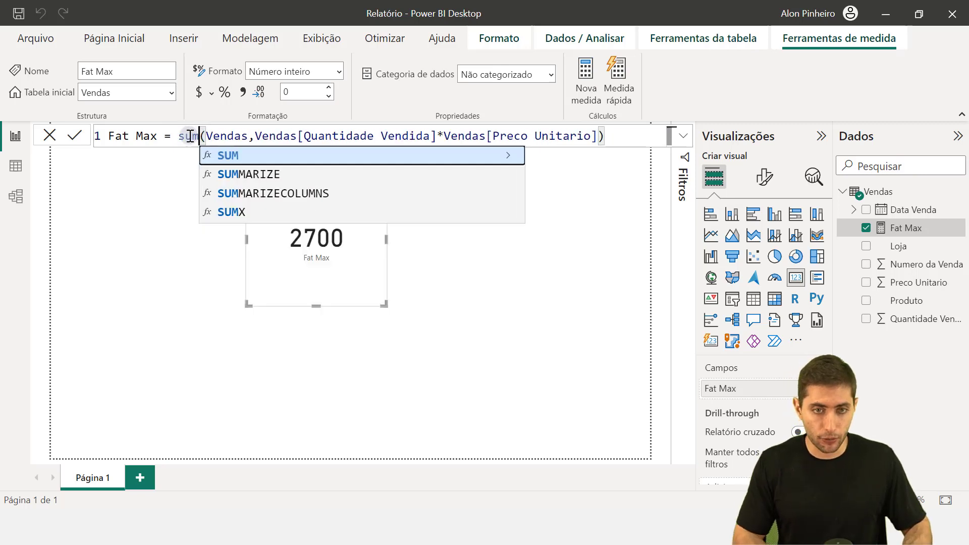
type("MX")
key("Right")
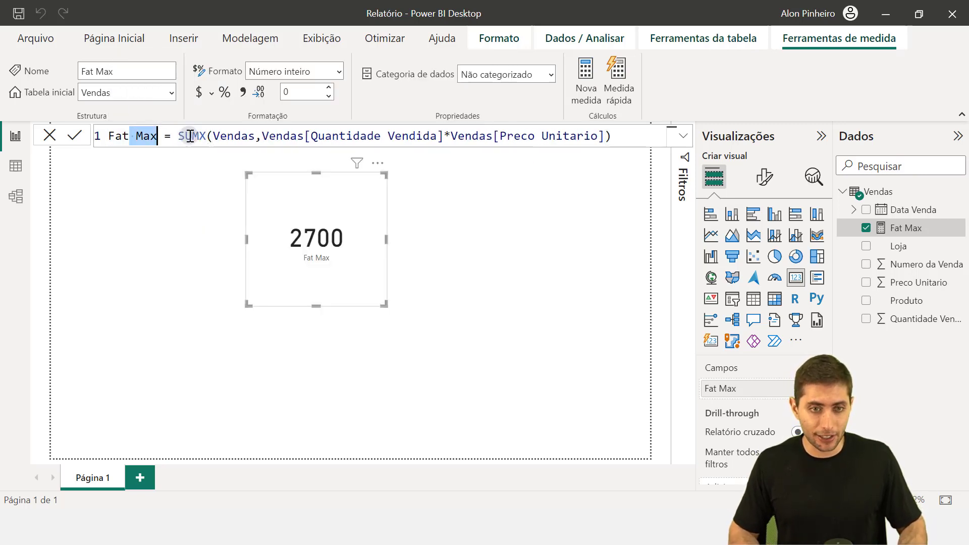
key("shift+Right")
key("shift+Right")
key("shift+Right")
type("Total")
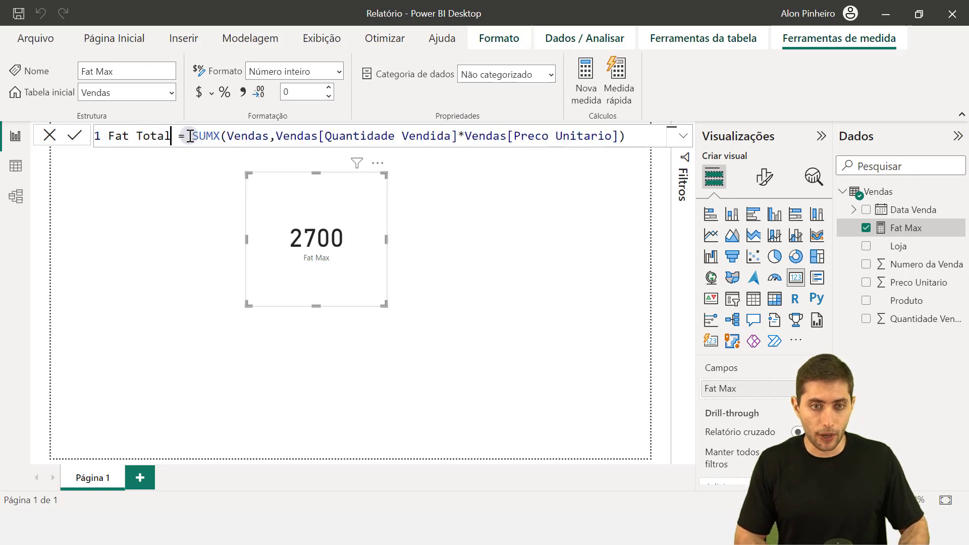
key("Return")
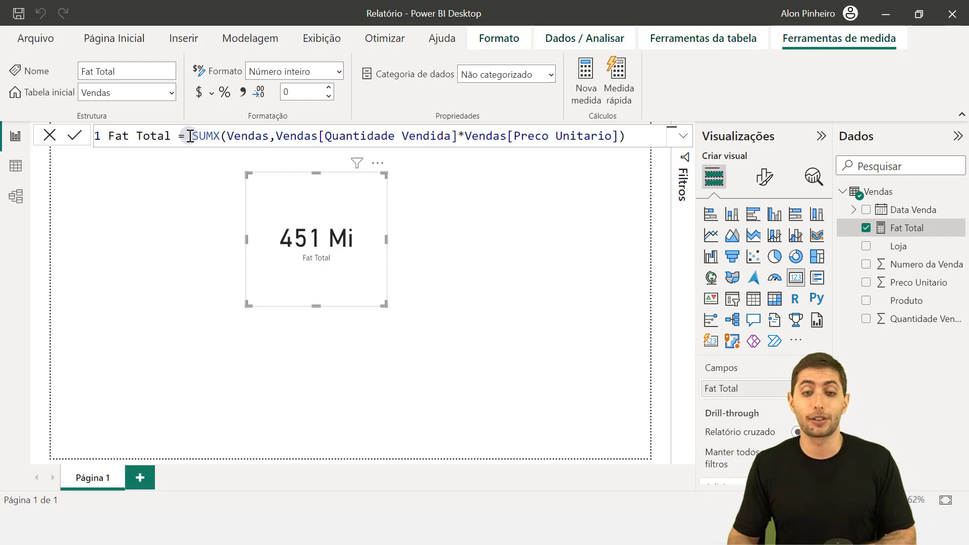
Review the Vendas data table, and return to the report page to examine the Fat Total measure's SUMX formula
left_click(15, 166)
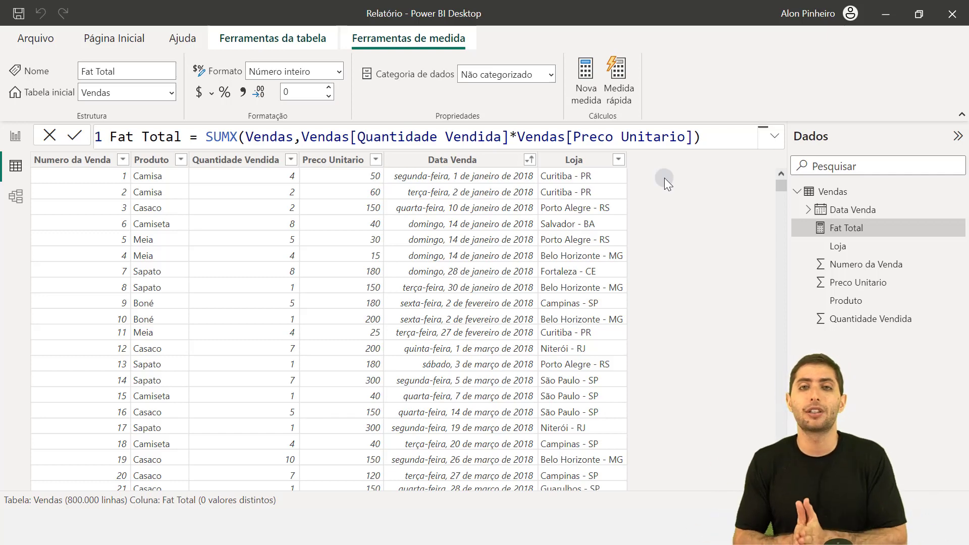
left_click(16, 136)
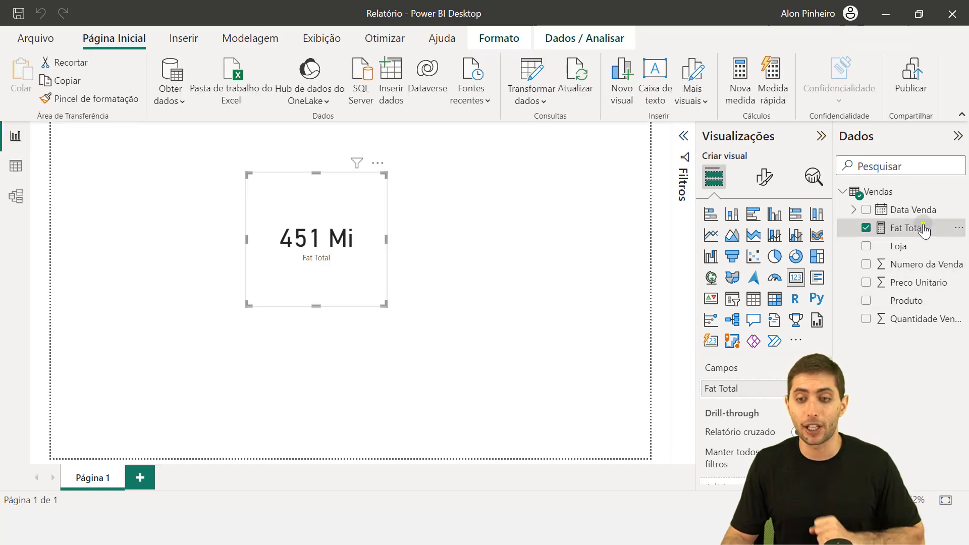
left_click(909, 227)
scroll(390, 131, "up", 1)
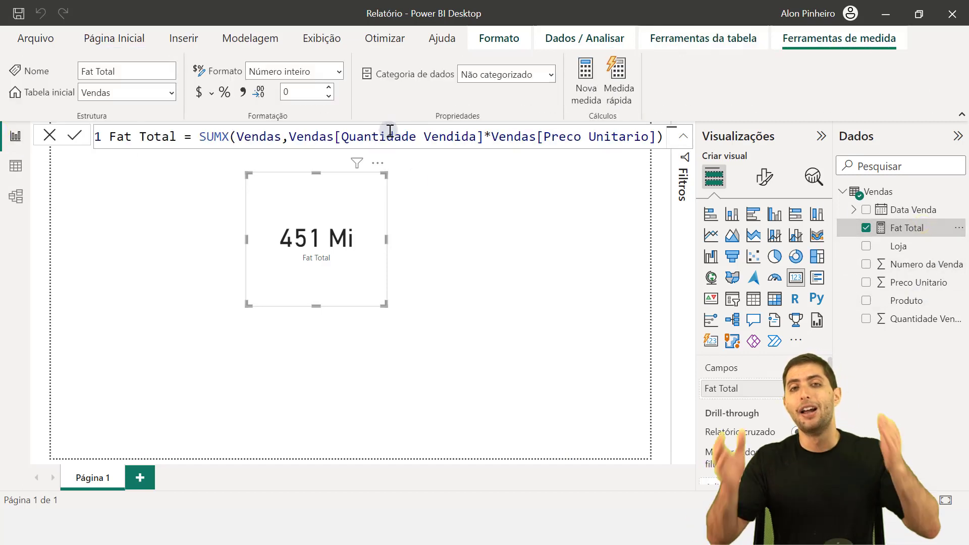